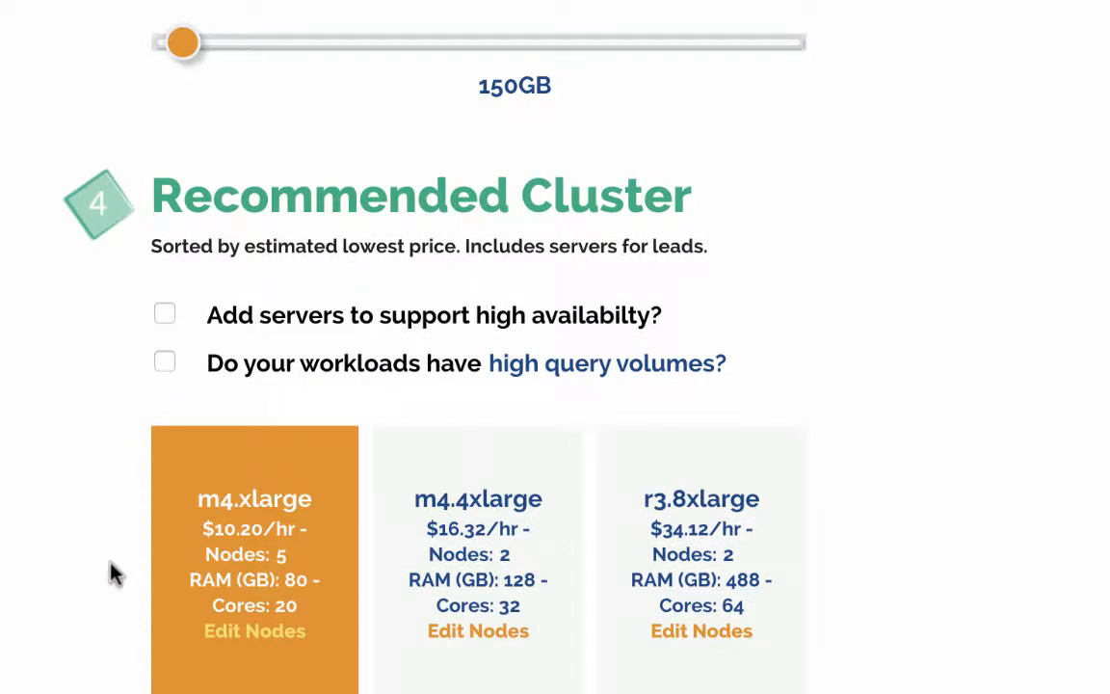
Read the Recommended Cluster sorting note and the high availability option
{"action": "scroll", "coordinate": [144, 636], "scroll_direction": "down", "scroll_amount": 3}
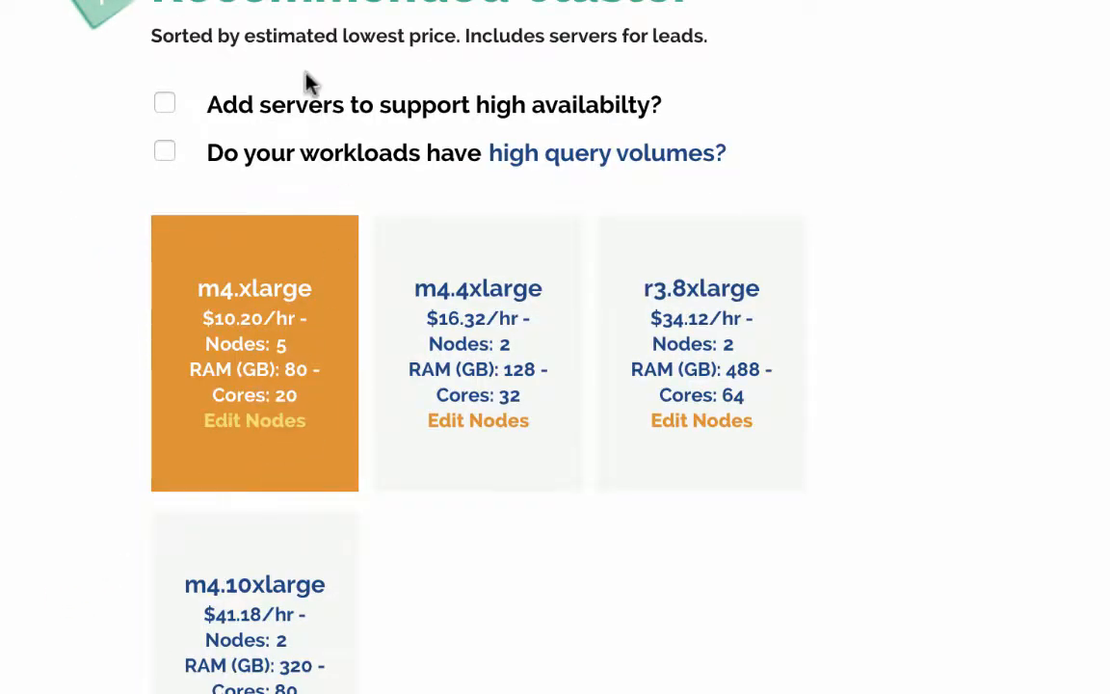
{"action": "left_click_drag", "start_coordinate": [213, 35], "coordinate": [431, 61]}
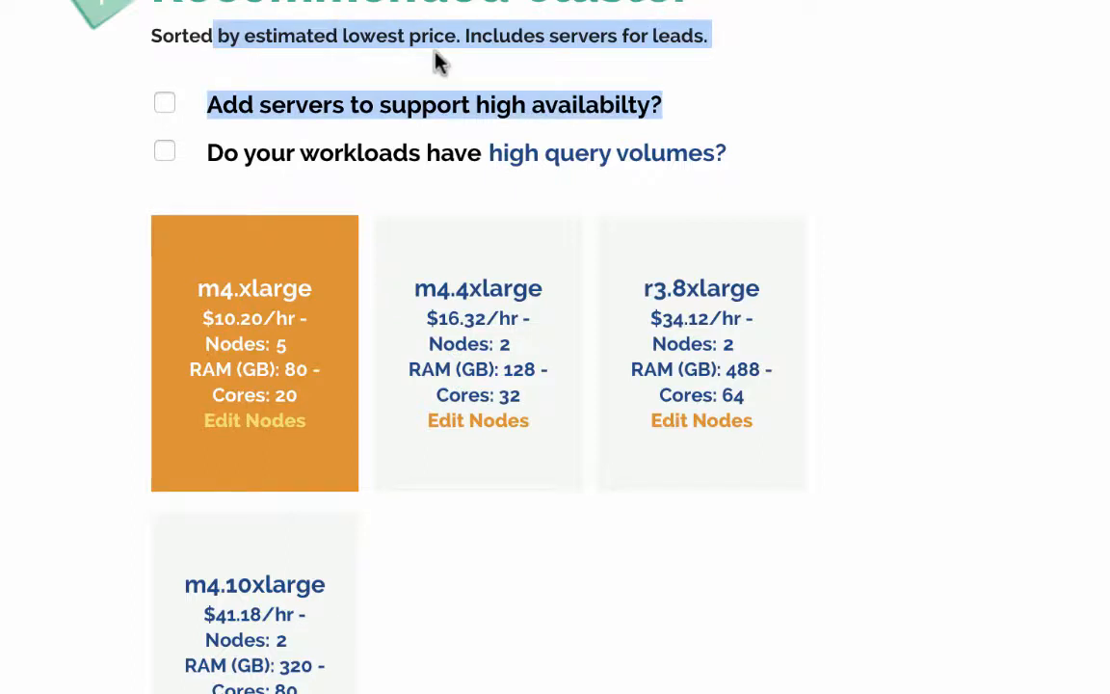
{"action": "left_click", "coordinate": [441, 44]}
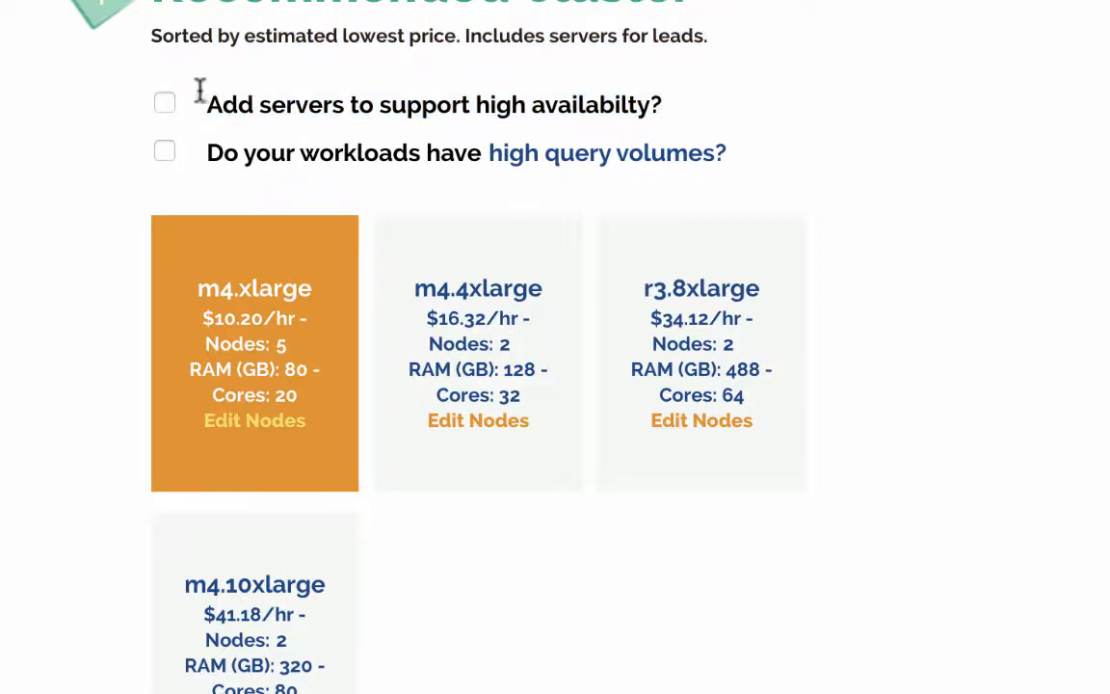
{"action": "left_click_drag", "start_coordinate": [309, 104], "coordinate": [213, 104]}
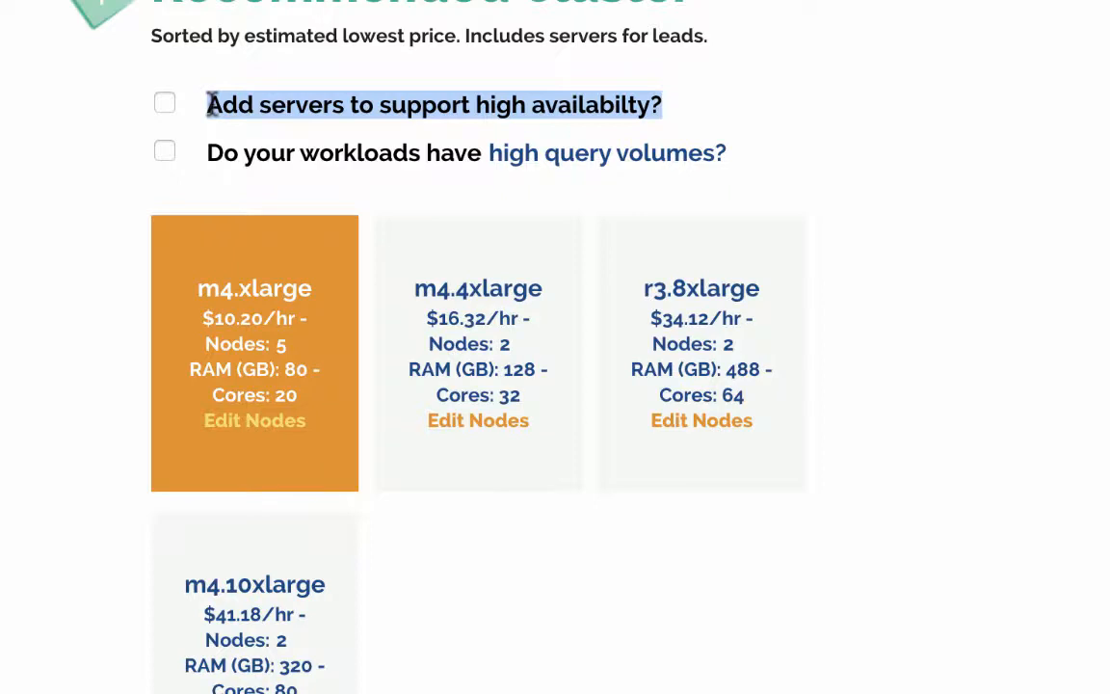
Toggle the high availability servers option on and off
{"action": "left_click", "coordinate": [165, 105]}
{"action": "left_click", "coordinate": [163, 108]}
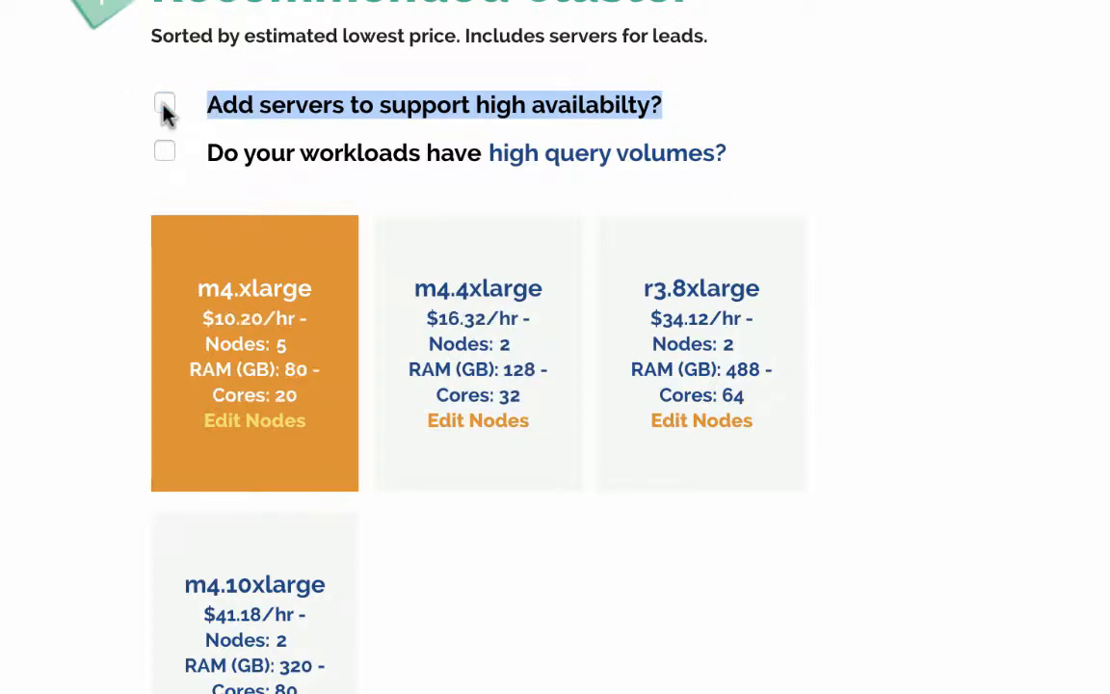
{"action": "left_click", "coordinate": [163, 108]}
{"action": "left_click", "coordinate": [163, 108]}
{"action": "left_click", "coordinate": [164, 106]}
{"action": "left_click", "coordinate": [163, 106]}
{"action": "left_click", "coordinate": [164, 106]}
{"action": "left_click", "coordinate": [164, 106]}
{"action": "left_click", "coordinate": [164, 106]}
{"action": "left_click", "coordinate": [164, 106]}
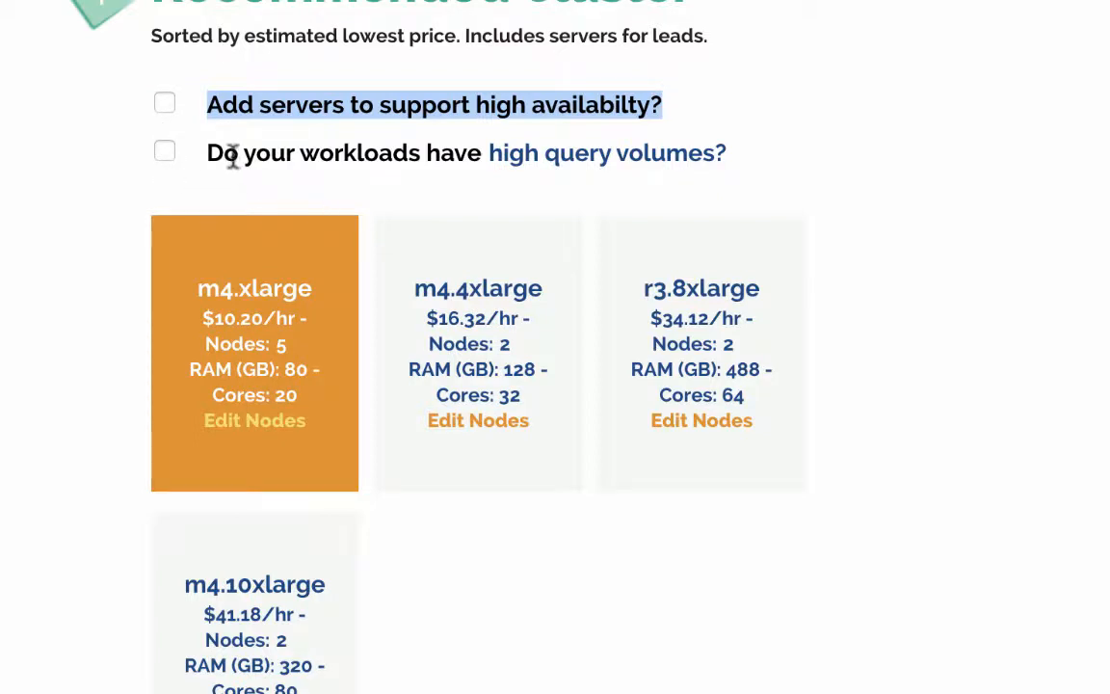
Toggle the high query volumes option on and off to compare recommended instances
{"action": "left_click", "coordinate": [165, 152]}
{"action": "left_click", "coordinate": [165, 152]}
{"action": "left_click", "coordinate": [165, 152]}
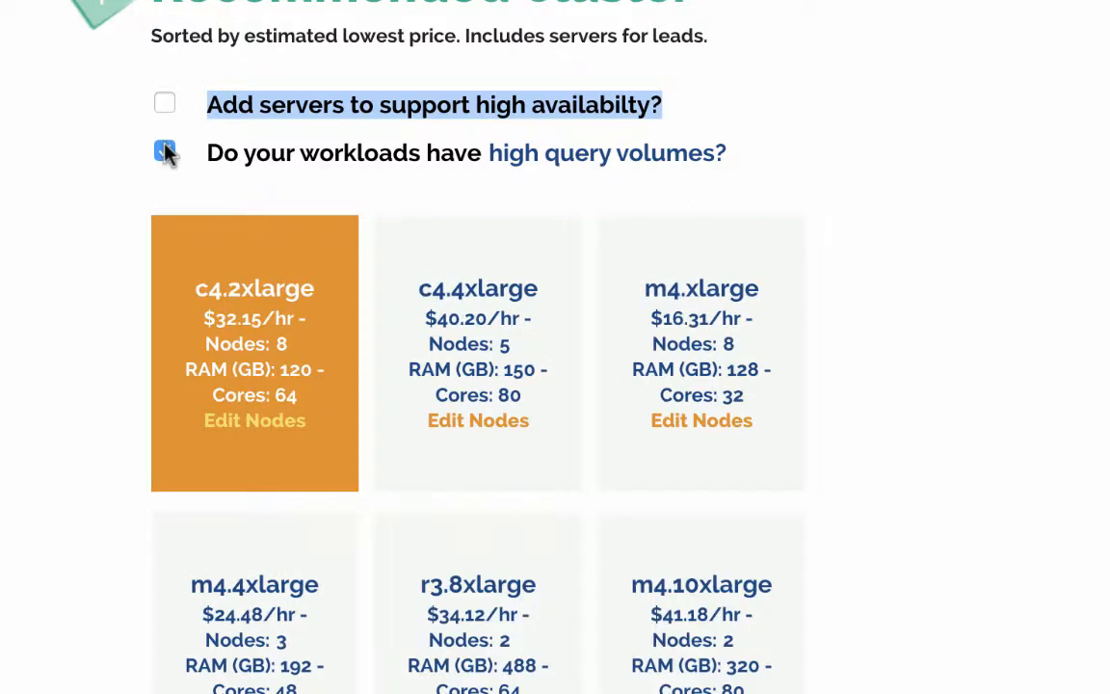
{"action": "left_click", "coordinate": [165, 152]}
{"action": "left_click", "coordinate": [165, 152]}
{"action": "left_click", "coordinate": [165, 154]}
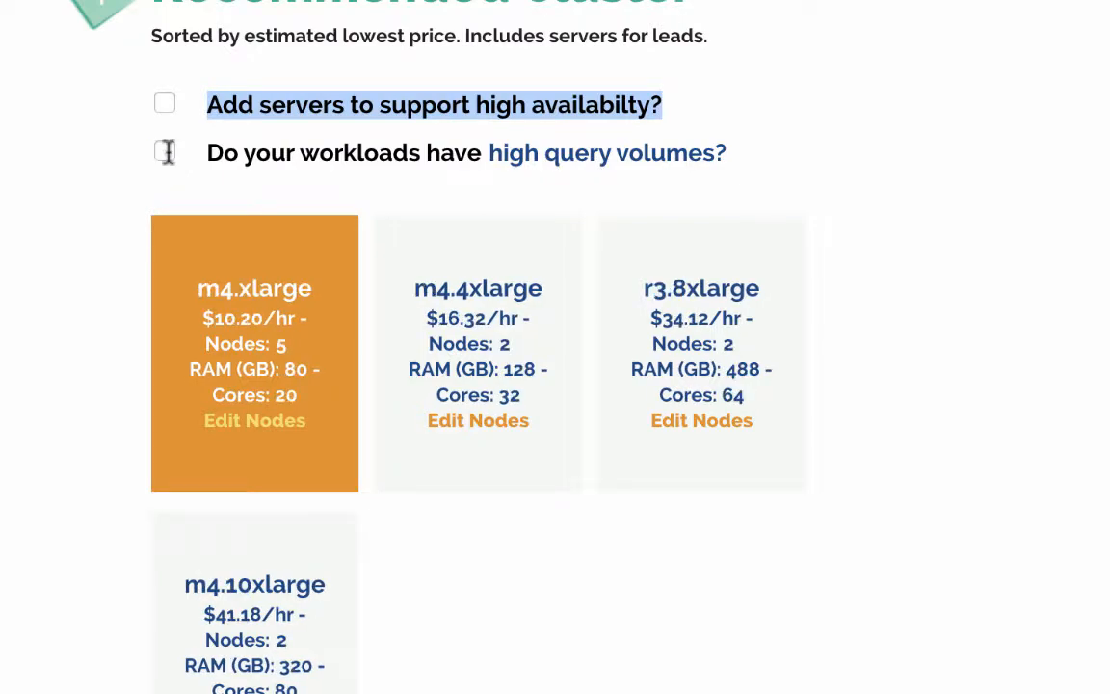
Open the high query volumes link in a new tab and return to the Cloudbuilder tab
{"action": "right_click", "coordinate": [554, 160]}
{"action": "left_click", "coordinate": [575, 175]}
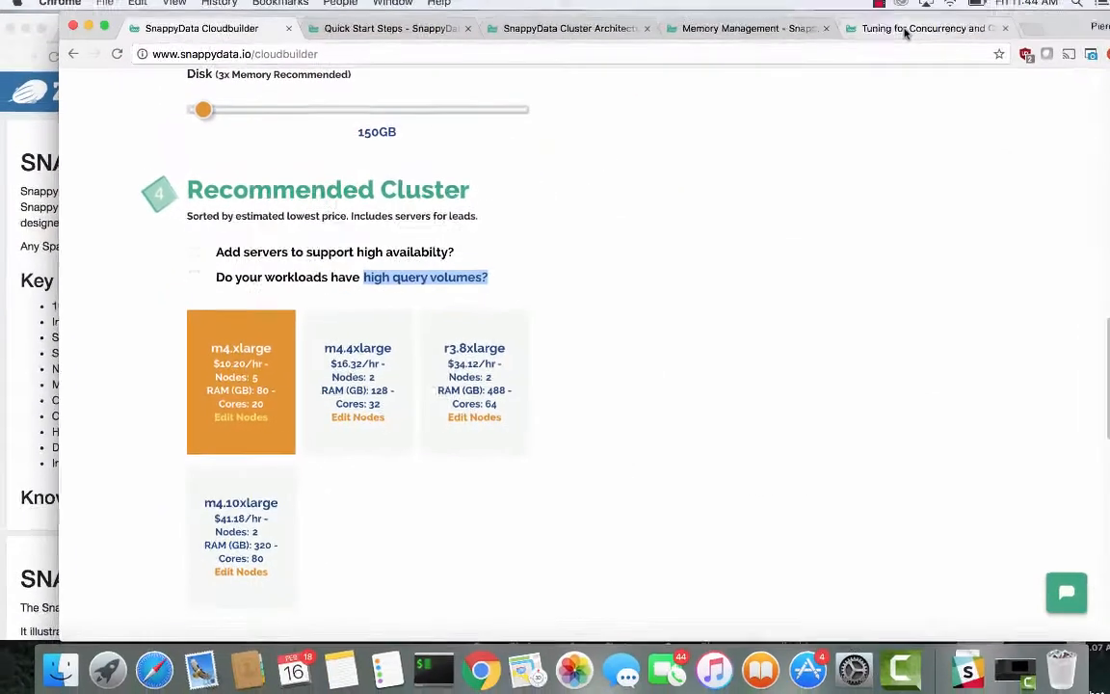
{"action": "left_click", "coordinate": [893, 36]}
{"action": "left_click", "coordinate": [238, 40]}
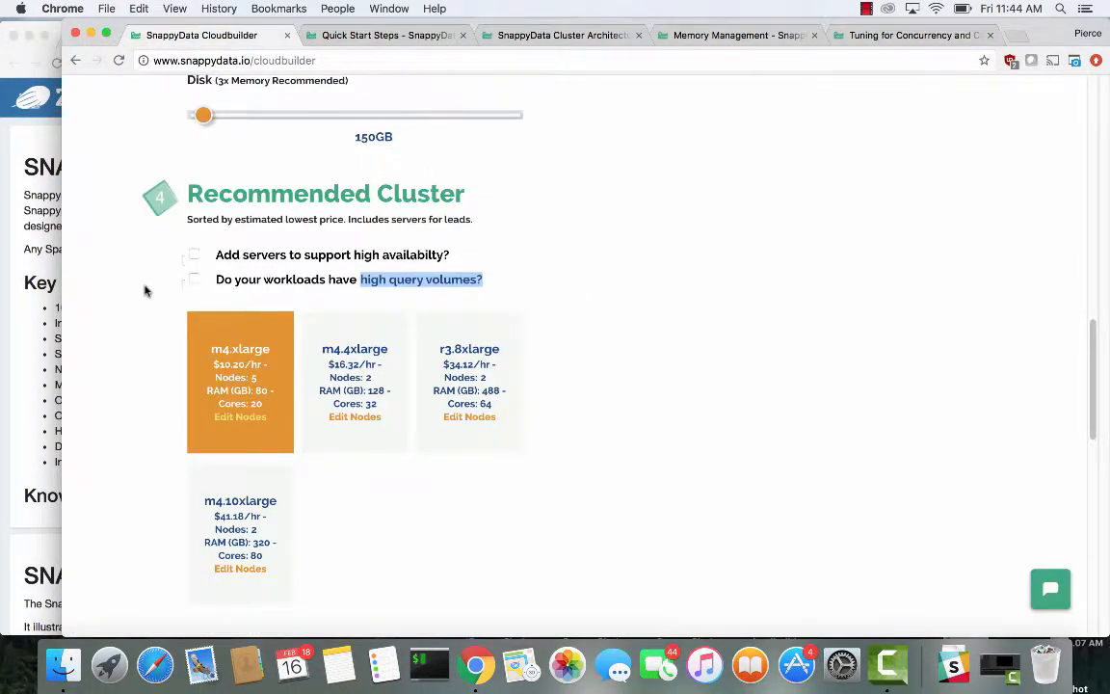
Try changing the m4.xlarge cluster's node count to 10 and back to 5
{"action": "scroll", "coordinate": [152, 371], "scroll_direction": "down", "scroll_amount": 2}
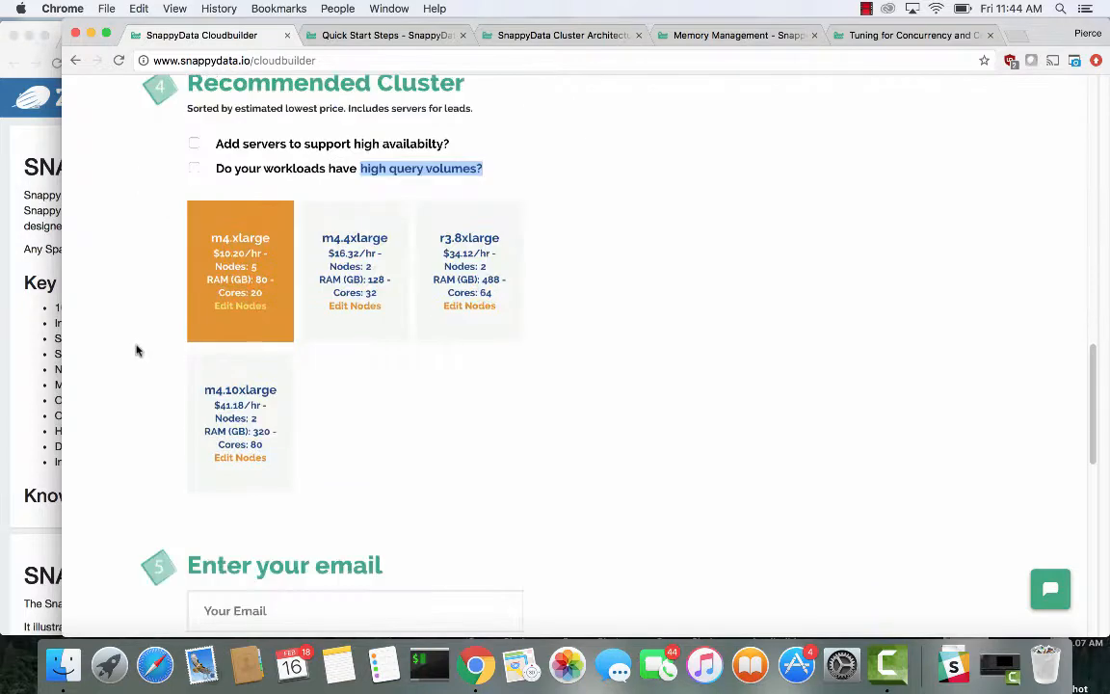
{"action": "scroll", "coordinate": [146, 268], "scroll_direction": "up", "scroll_amount": 5}
{"action": "scroll", "coordinate": [147, 268], "scroll_direction": "down", "scroll_amount": 10}
{"action": "scroll", "coordinate": [146, 260], "scroll_direction": "up", "scroll_amount": 4}
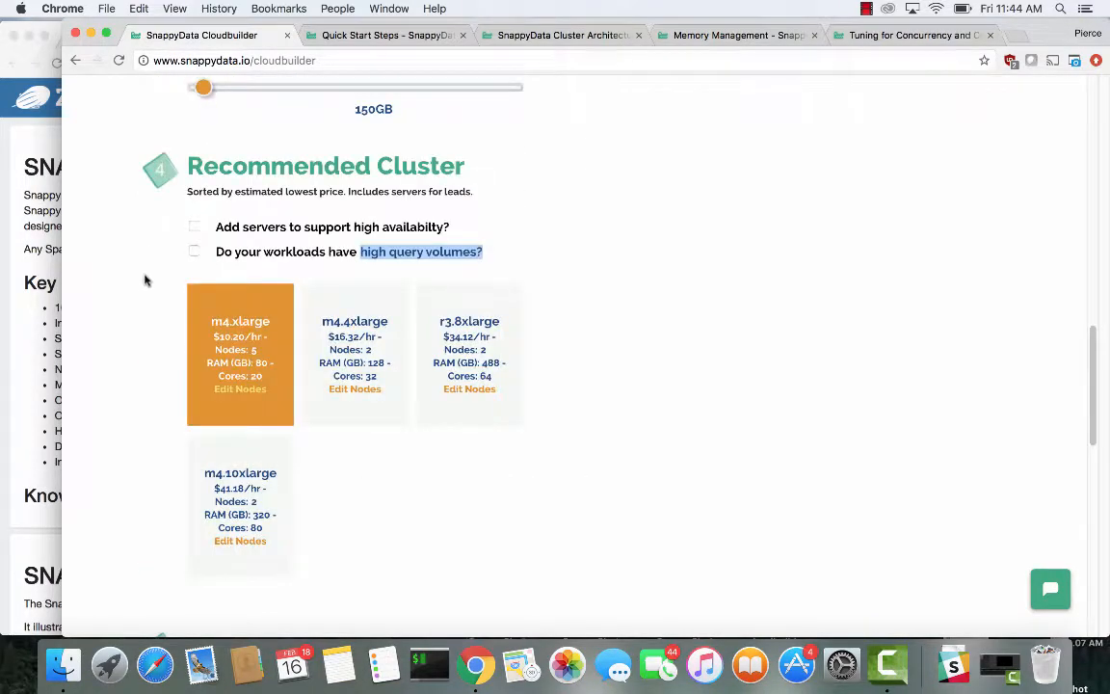
{"action": "scroll", "coordinate": [143, 287], "scroll_direction": "down", "scroll_amount": 1}
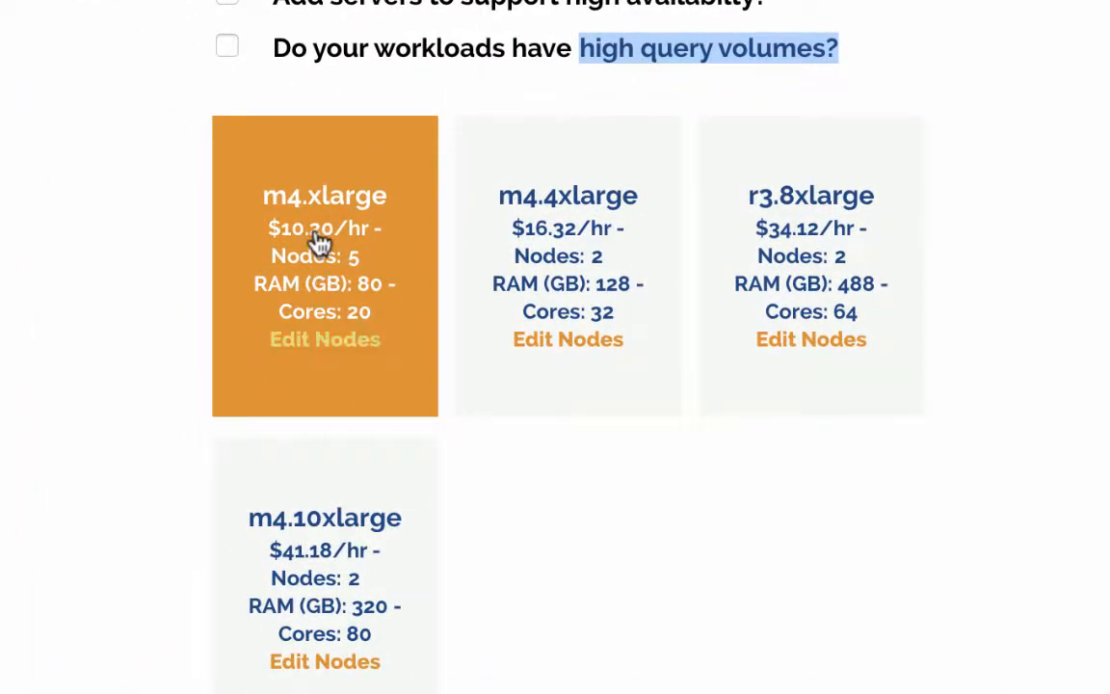
{"action": "left_click", "coordinate": [316, 341]}
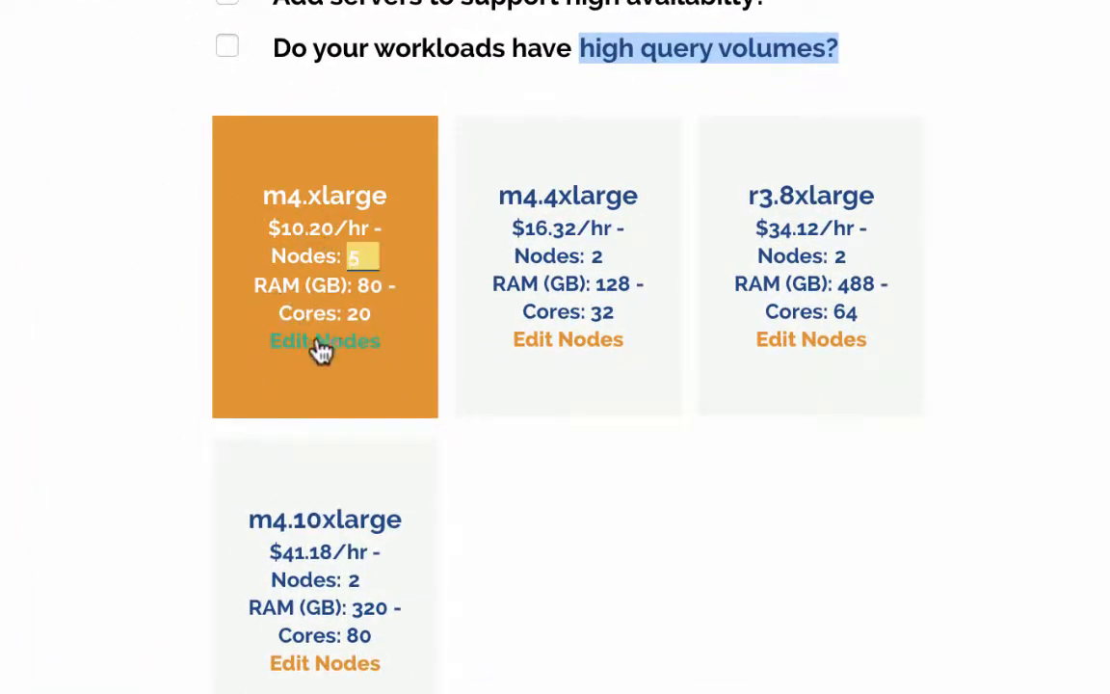
{"action": "type", "text": "10"}
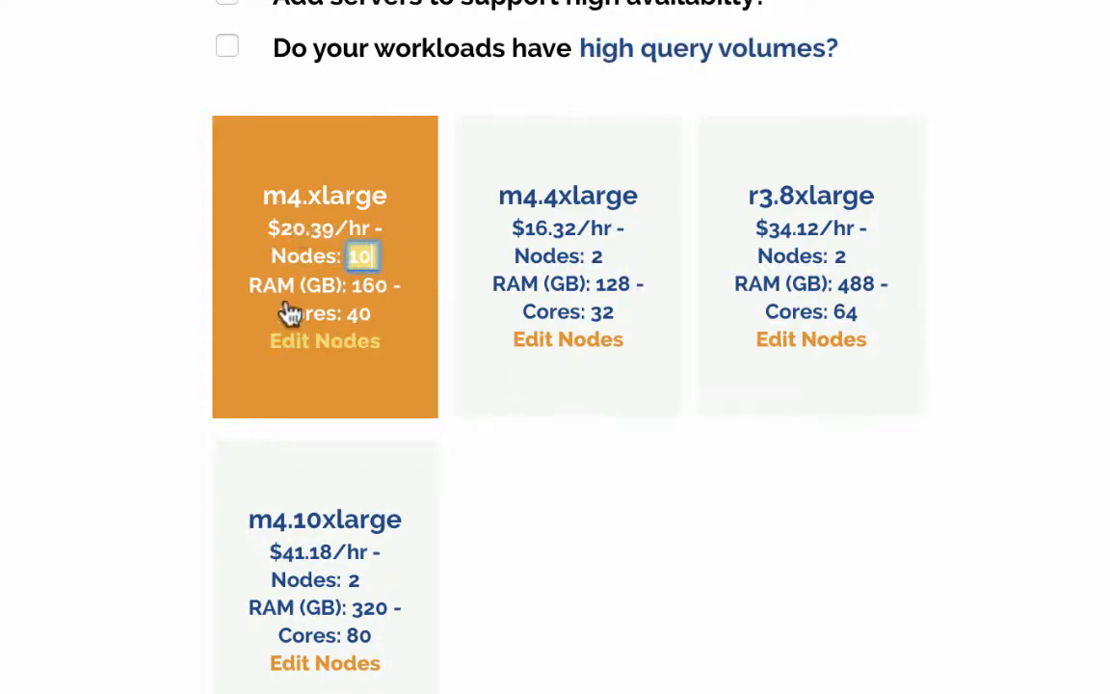
{"action": "left_click", "coordinate": [543, 515]}
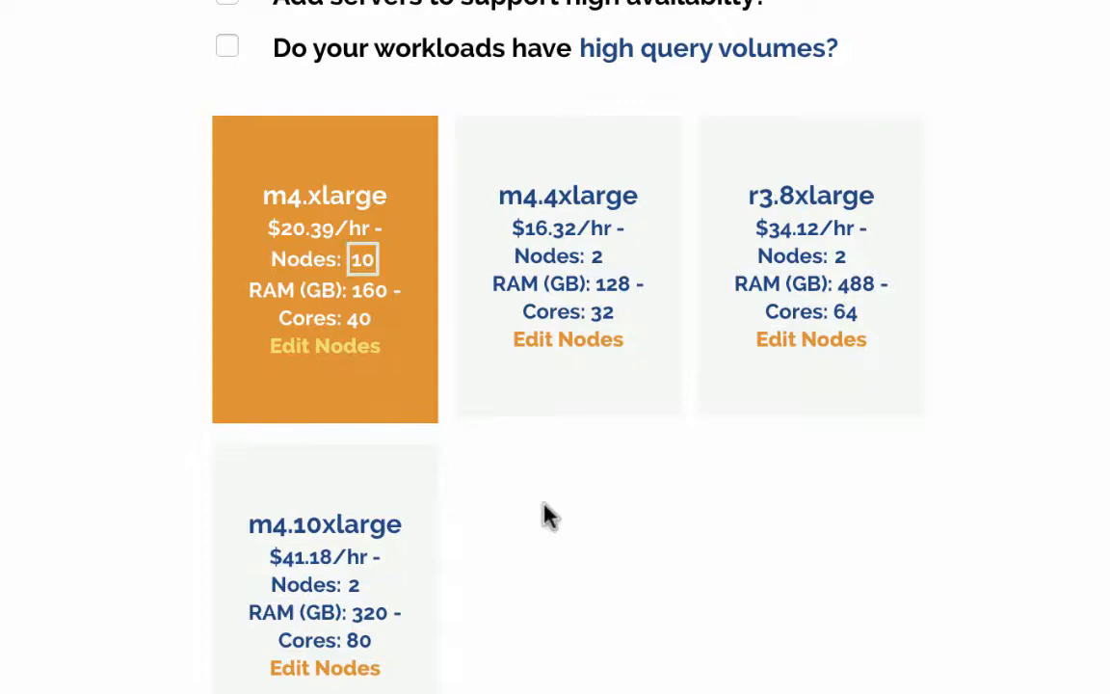
{"action": "left_click", "coordinate": [365, 259]}
{"action": "key", "text": "BackSpace"}
{"action": "key", "text": "BackSpace"}
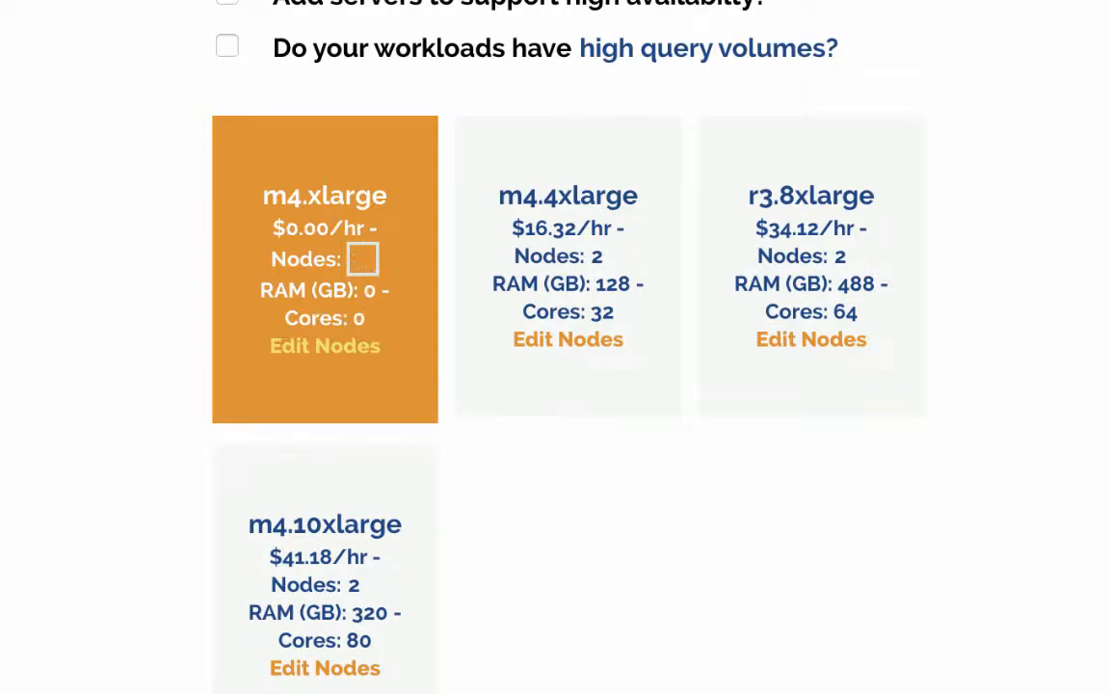
{"action": "type", "text": "5"}
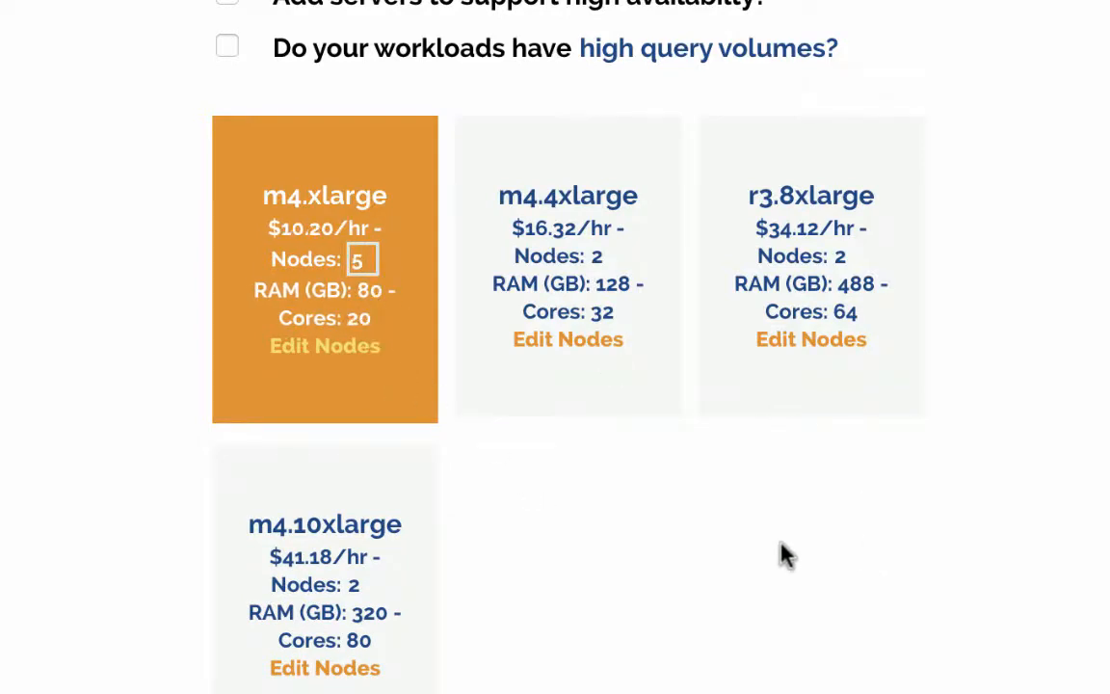
Enter your e-mail address in the email field
{"action": "scroll", "coordinate": [783, 554], "scroll_direction": "down", "scroll_amount": 5}
{"action": "left_click", "coordinate": [621, 456]}
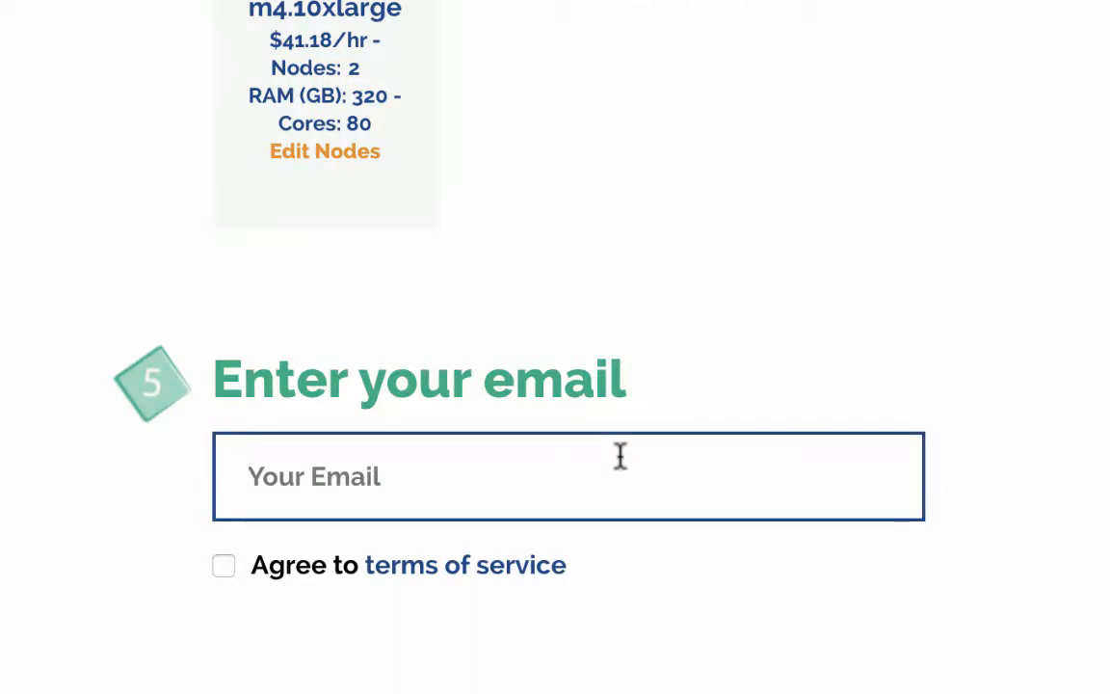
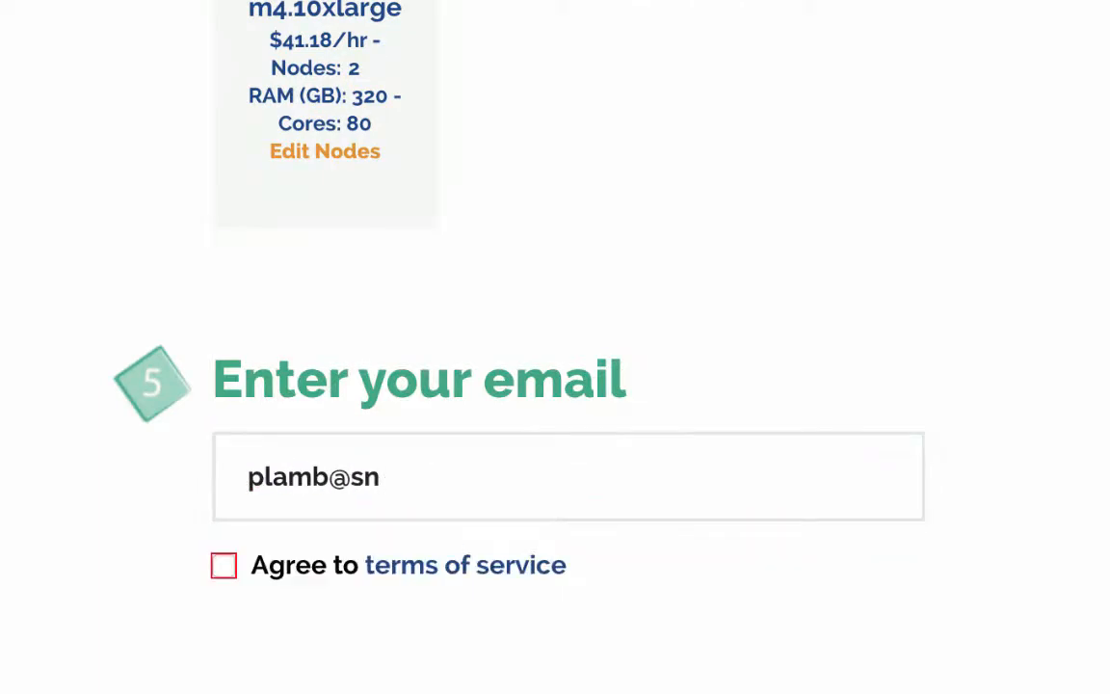
Agree to the terms of service and submit the cluster configuration
{"action": "left_click", "coordinate": [520, 541]}
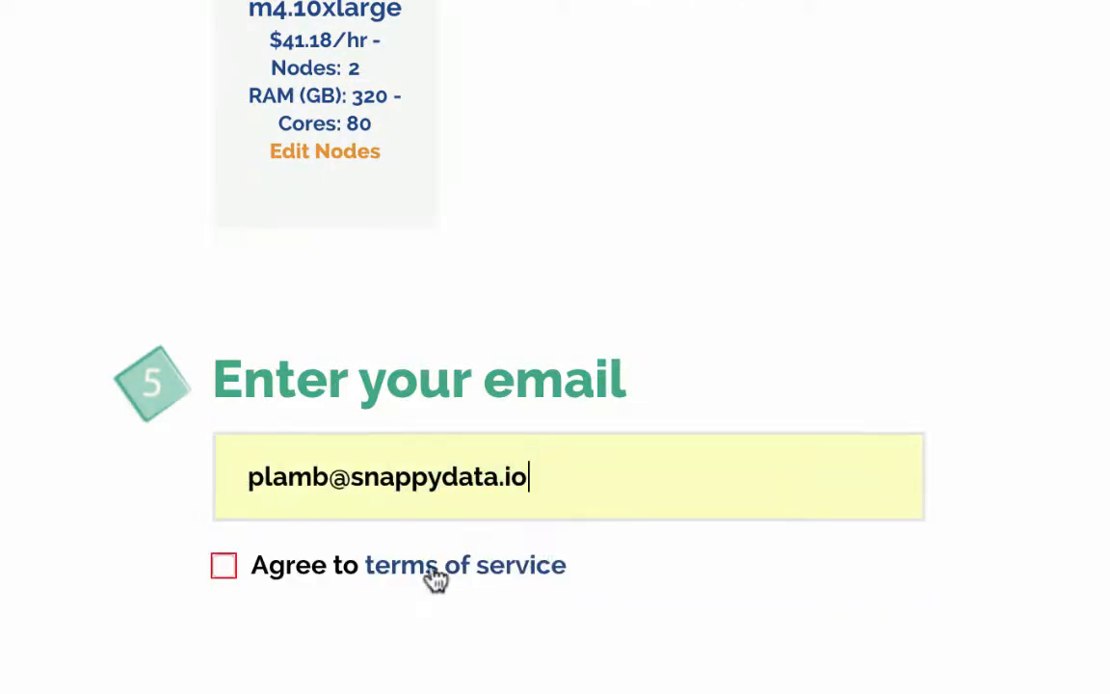
{"action": "left_click", "coordinate": [225, 566]}
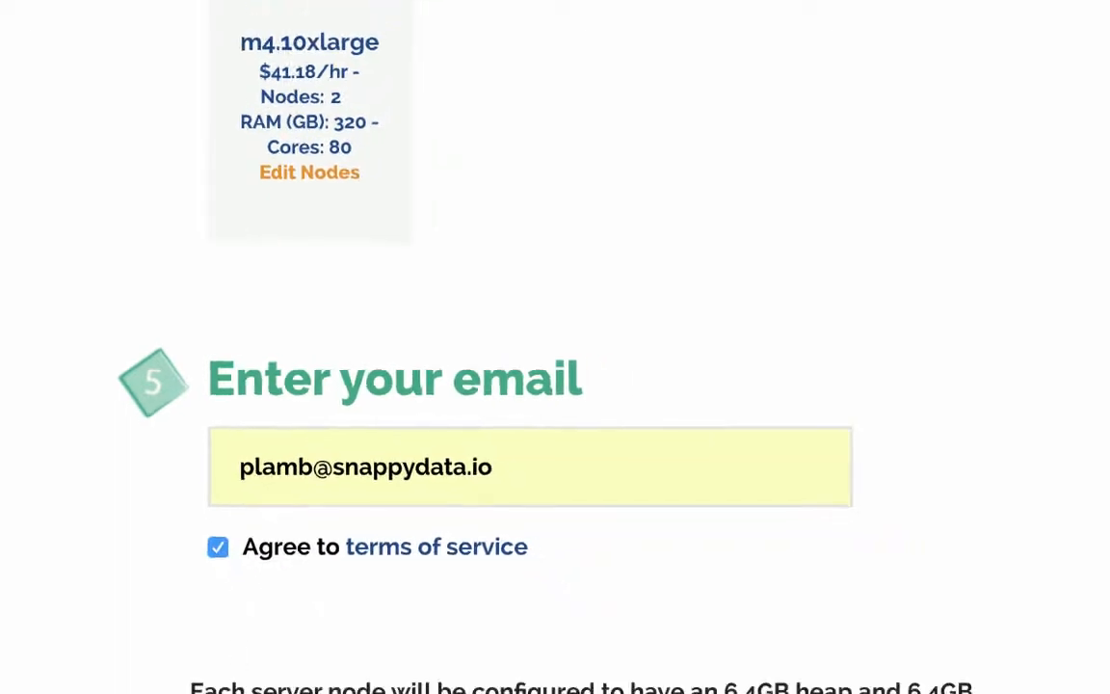
{"action": "left_click", "coordinate": [241, 593]}
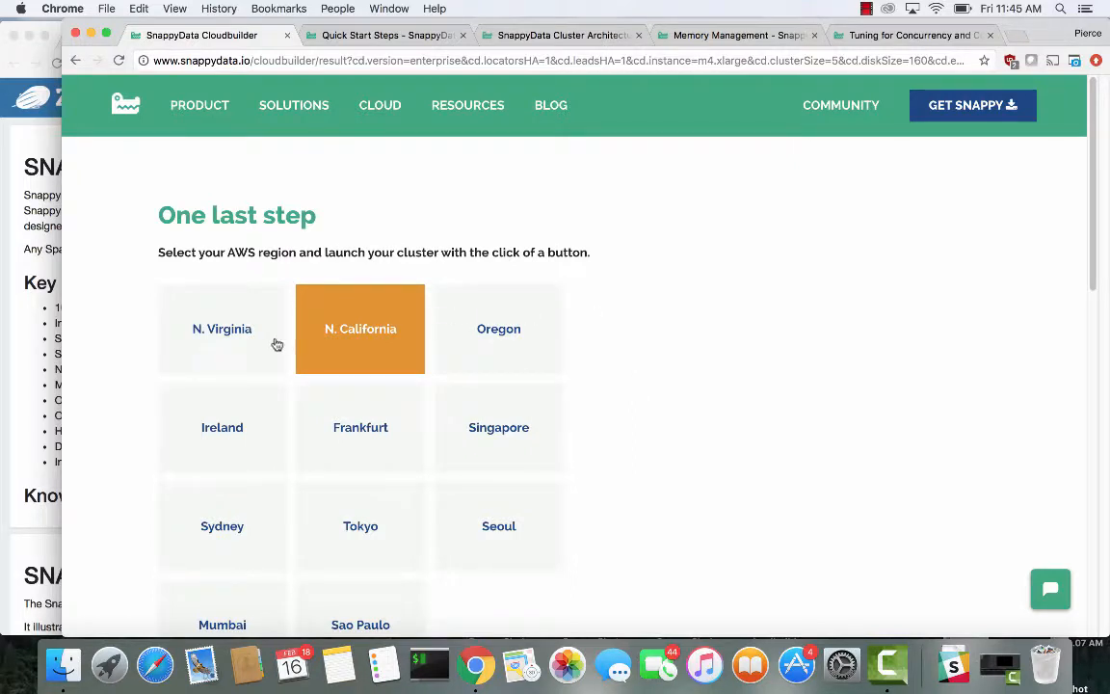
Launch the cluster in the preselected N. California AWS region
{"action": "scroll", "coordinate": [679, 315], "scroll_direction": "down", "scroll_amount": 2}
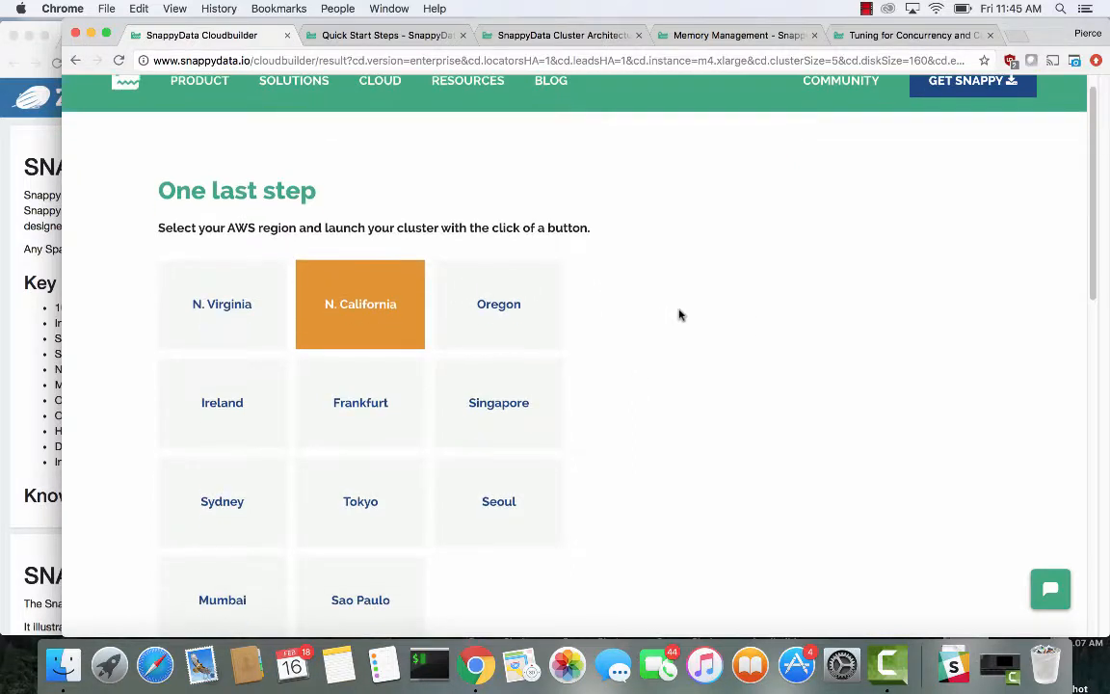
{"action": "scroll", "coordinate": [679, 316], "scroll_direction": "down", "scroll_amount": 1}
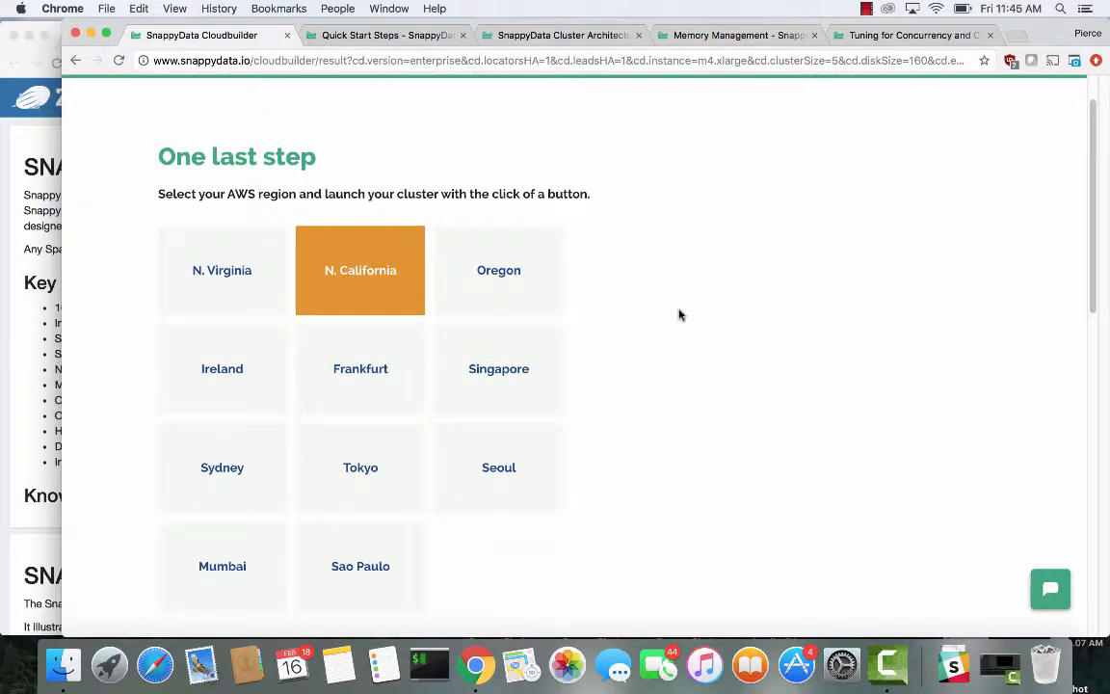
{"action": "scroll", "coordinate": [687, 286], "scroll_direction": "down", "scroll_amount": 5}
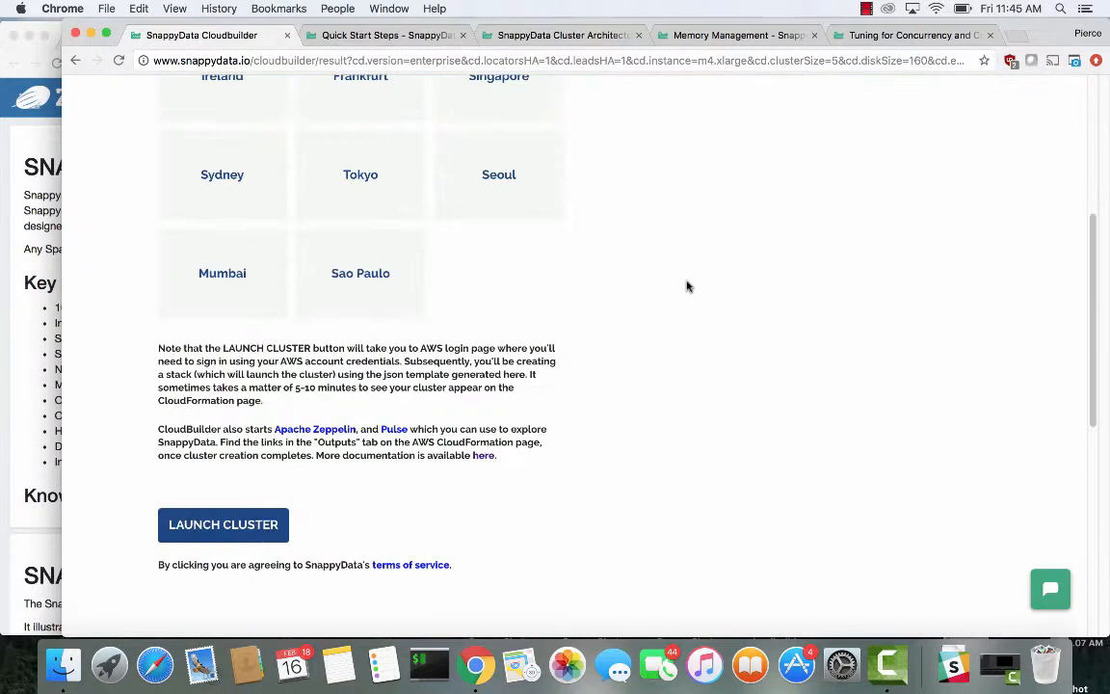
{"action": "scroll", "coordinate": [687, 286], "scroll_direction": "up", "scroll_amount": 6}
{"action": "scroll", "coordinate": [687, 286], "scroll_direction": "down", "scroll_amount": 5}
{"action": "scroll", "coordinate": [687, 286], "scroll_direction": "up", "scroll_amount": 5}
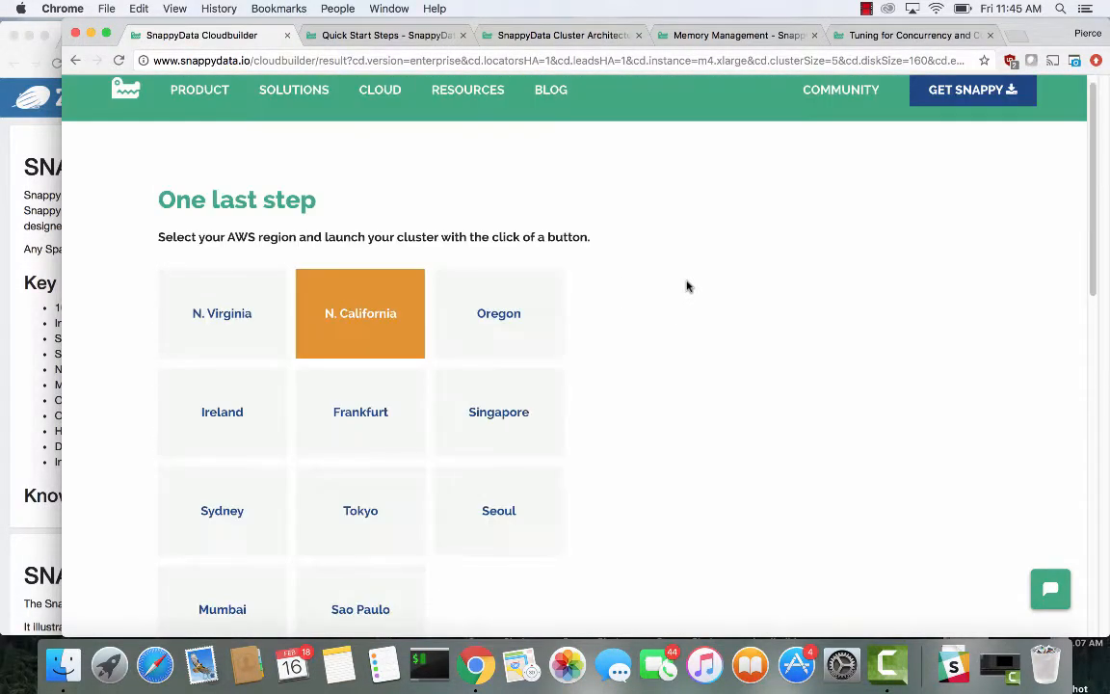
{"action": "scroll", "coordinate": [687, 287], "scroll_direction": "down", "scroll_amount": 2}
{"action": "scroll", "coordinate": [680, 286], "scroll_direction": "down", "scroll_amount": 5}
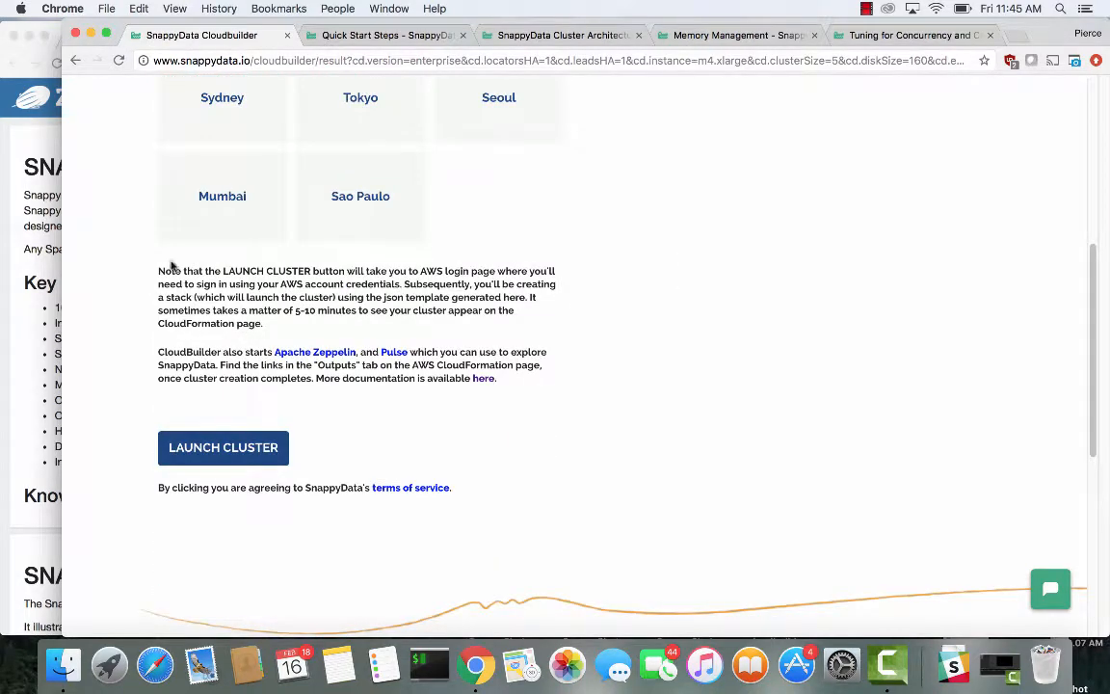
{"action": "left_click_drag", "start_coordinate": [172, 266], "coordinate": [473, 391]}
{"action": "left_click", "coordinate": [576, 310]}
{"action": "left_click", "coordinate": [190, 451]}
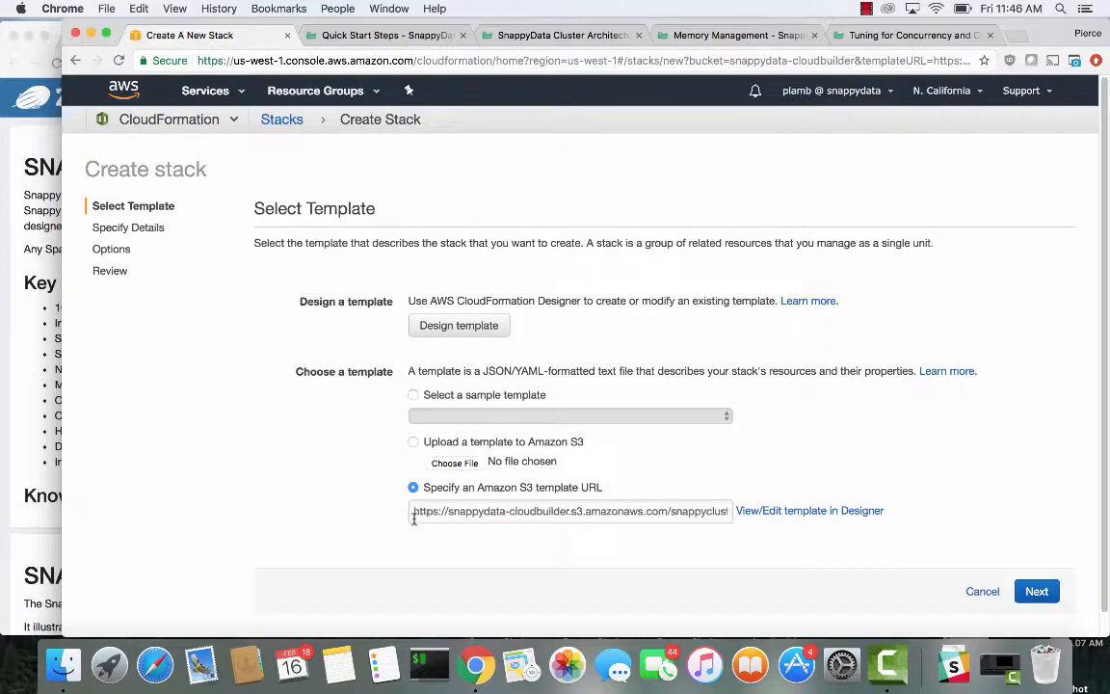
Accept the generated S3 template URL and name the stack with the user's prefix followed by -screencast3
{"action": "left_click_drag", "start_coordinate": [414, 518], "coordinate": [770, 495]}
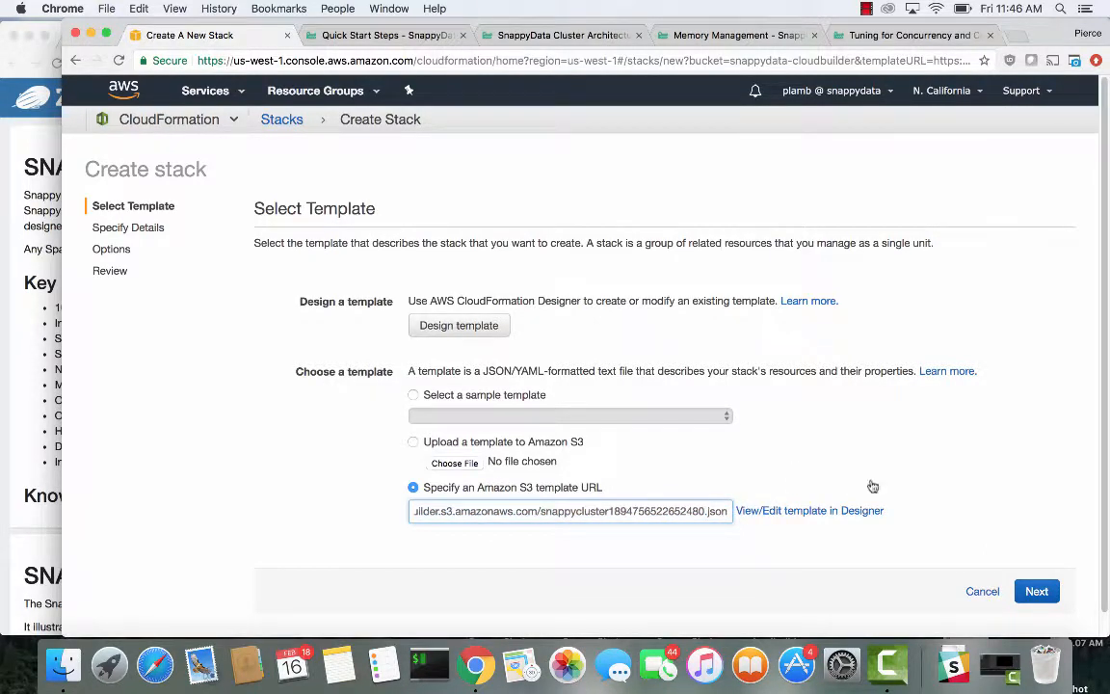
{"action": "left_click", "coordinate": [1029, 592]}
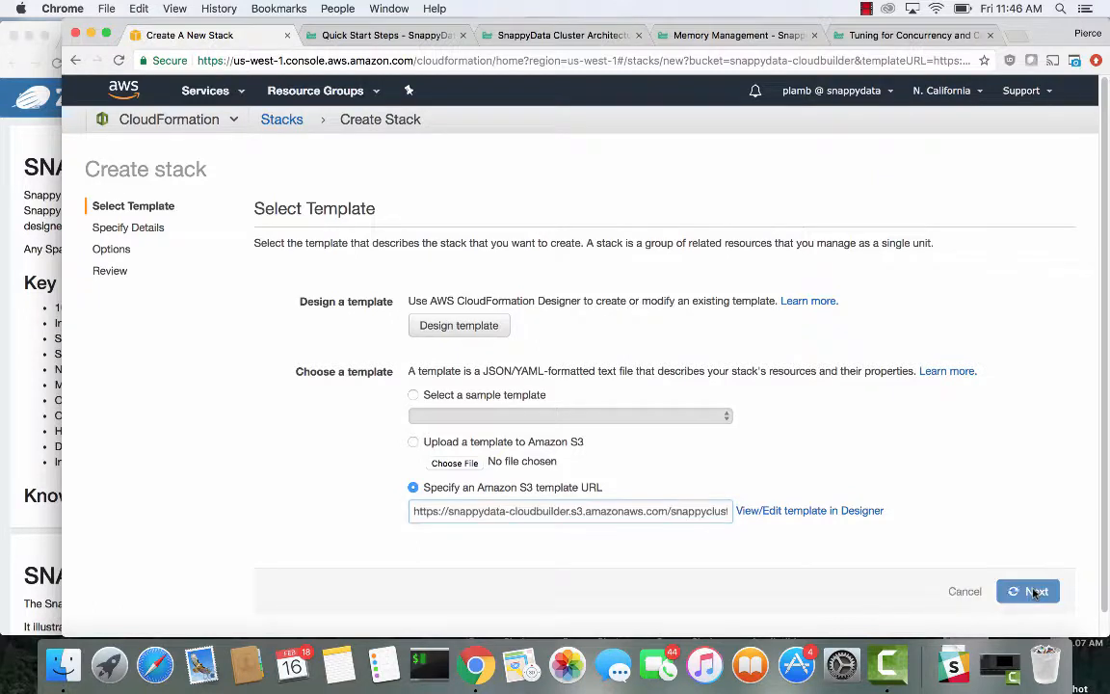
{"action": "left_click", "coordinate": [550, 297]}
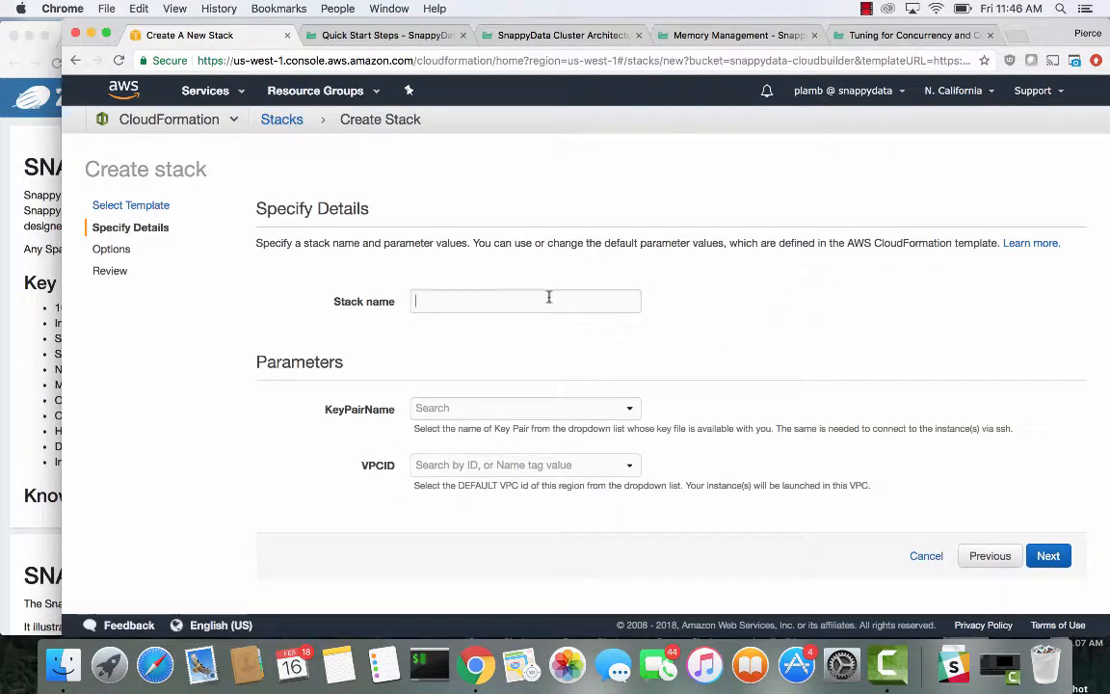
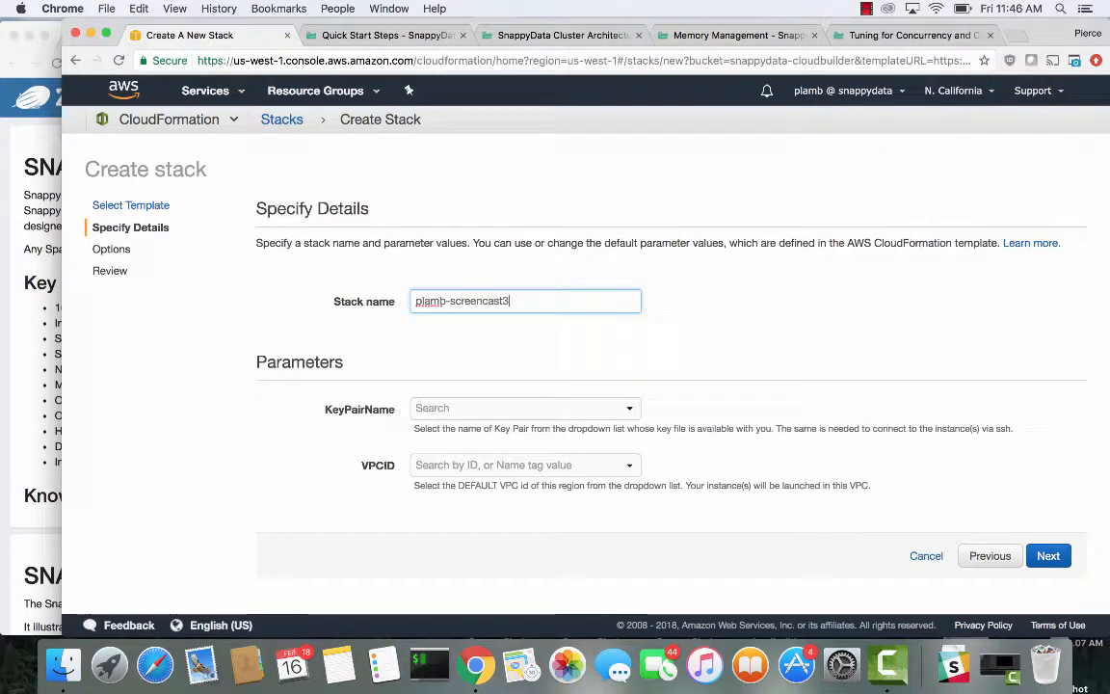
Choose the user's west key pair as the KeyPairName parameter
{"action": "left_click", "coordinate": [618, 409]}
{"action": "left_click", "coordinate": [564, 518]}
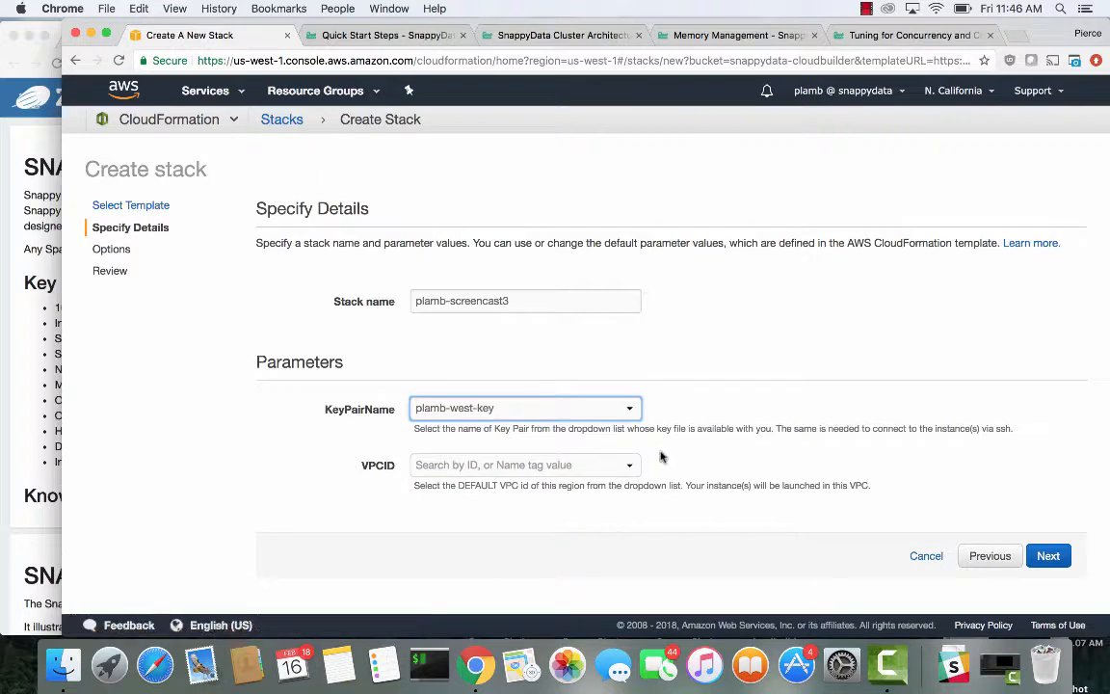
Choose the vpc-fe25959b (172.31.0.0/16) VPC as the VPCID parameter and continue to the stack options
{"action": "left_click", "coordinate": [528, 466]}
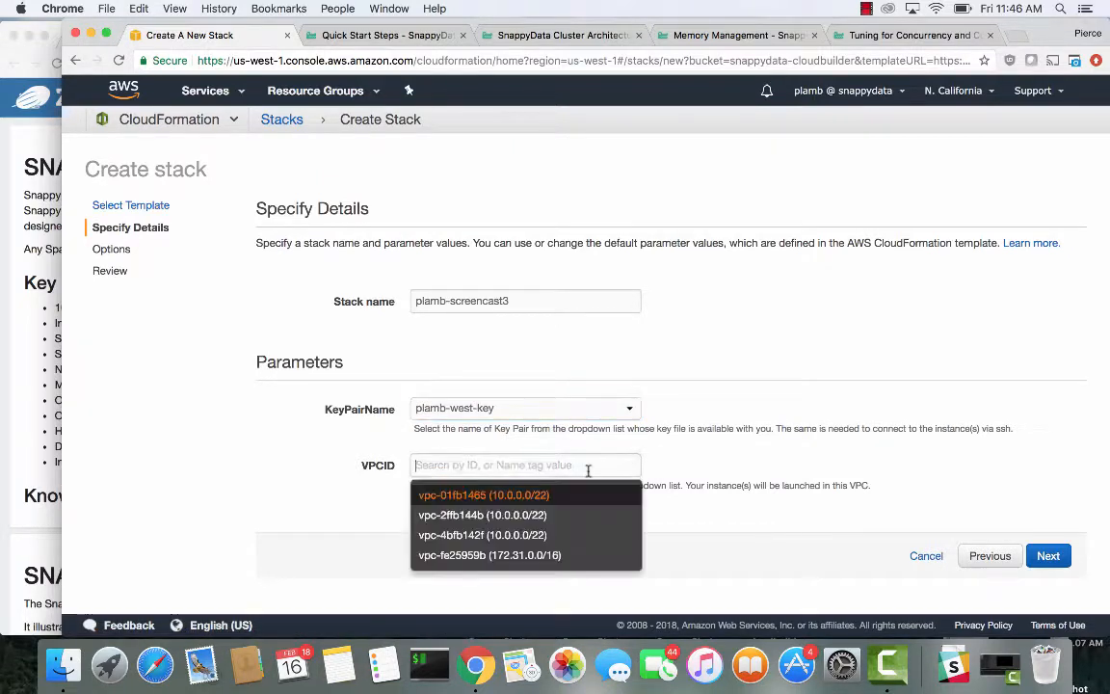
{"action": "left_click", "coordinate": [567, 555]}
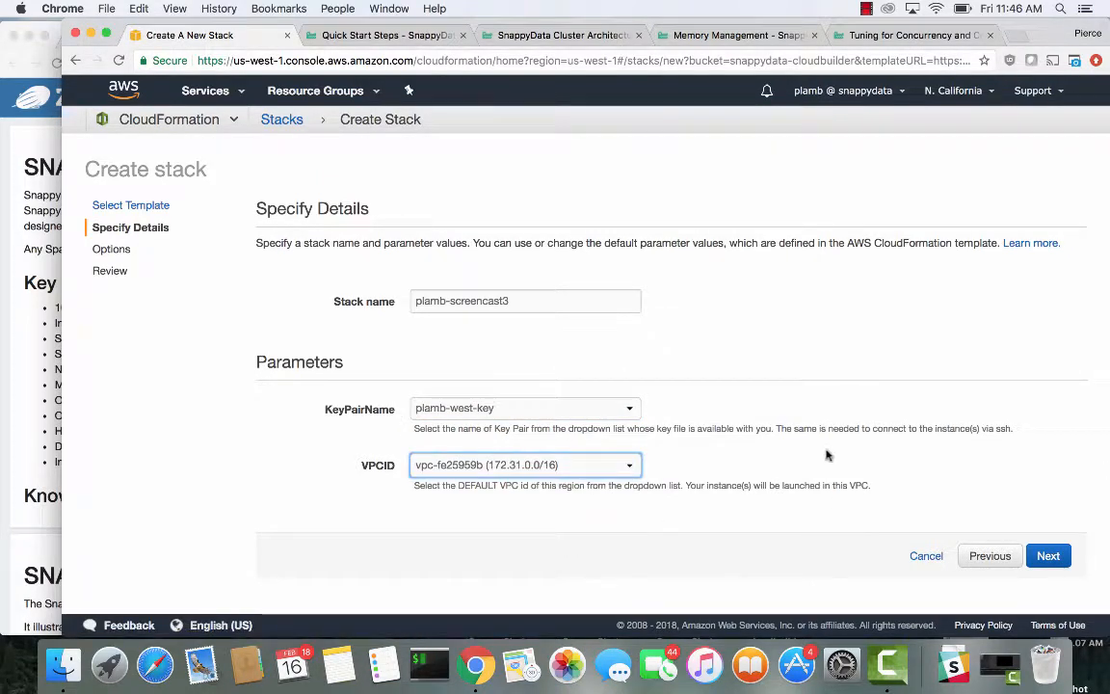
{"action": "left_click", "coordinate": [1048, 556]}
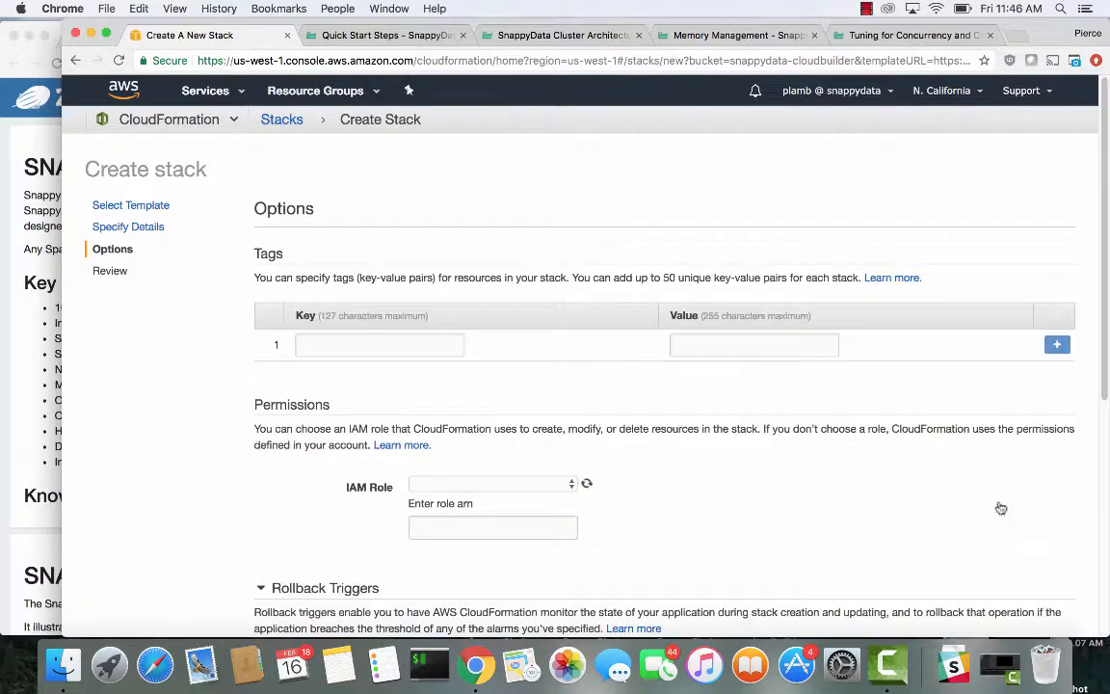
Continue past the stack options page without adding tags, an IAM role or rollback triggers
{"action": "scroll", "coordinate": [828, 355], "scroll_direction": "down", "scroll_amount": 2}
{"action": "scroll", "coordinate": [576, 289], "scroll_direction": "down", "scroll_amount": 1}
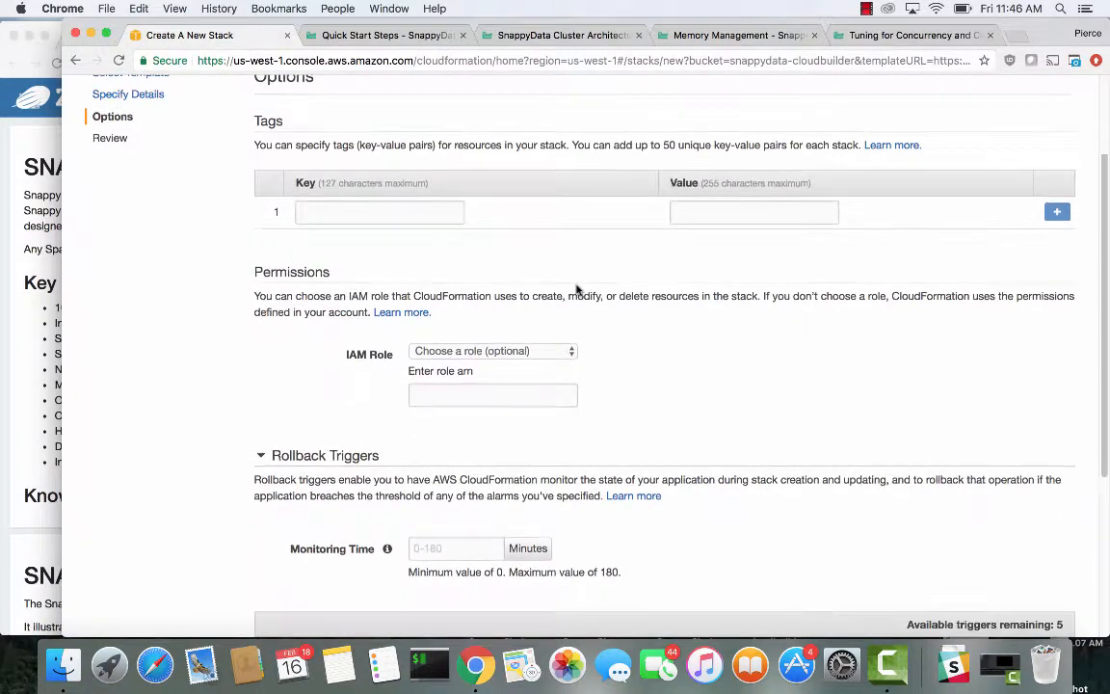
{"action": "scroll", "coordinate": [738, 279], "scroll_direction": "down", "scroll_amount": 5}
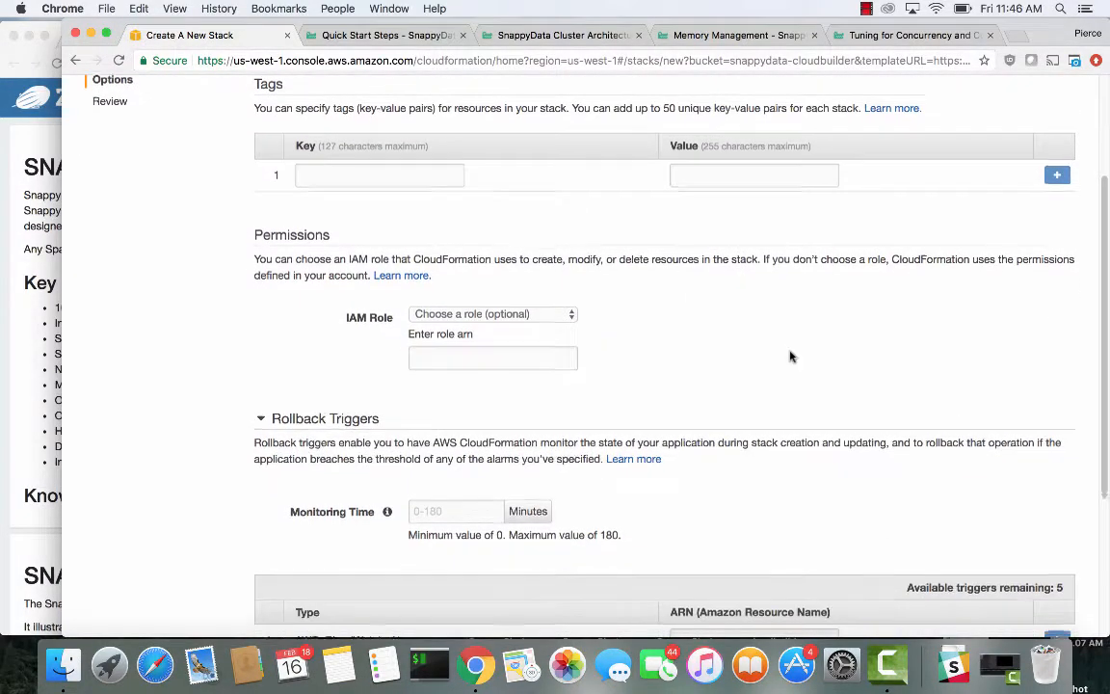
{"action": "left_click", "coordinate": [1036, 567]}
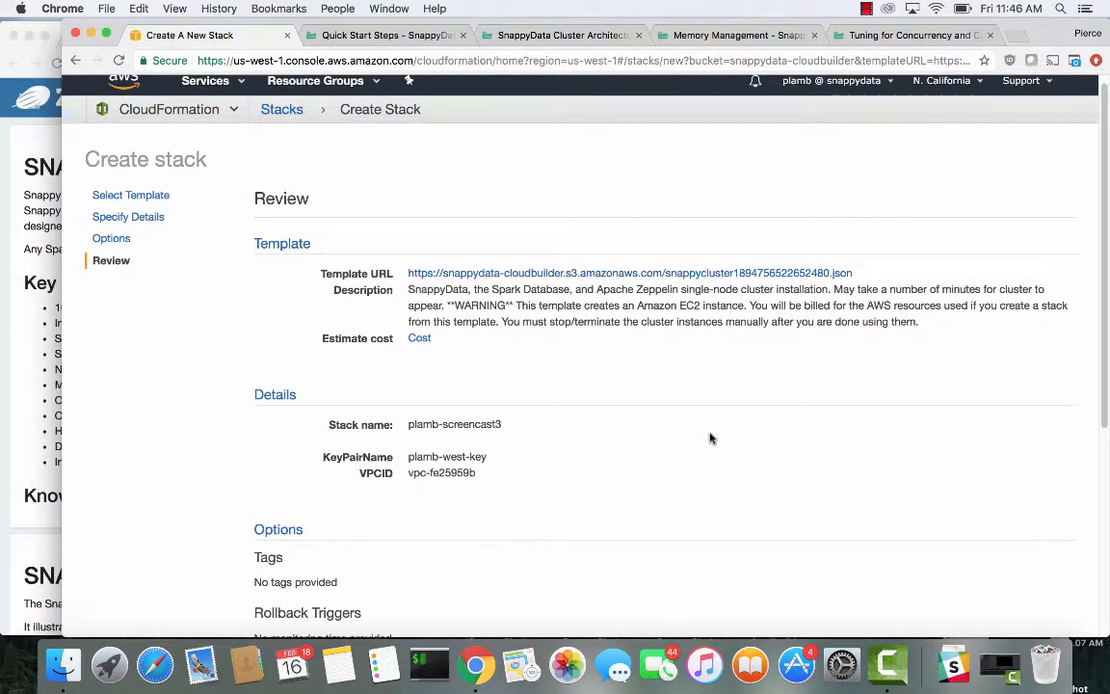
Review the stack details and create the stack
{"action": "scroll", "coordinate": [710, 439], "scroll_direction": "down", "scroll_amount": 5}
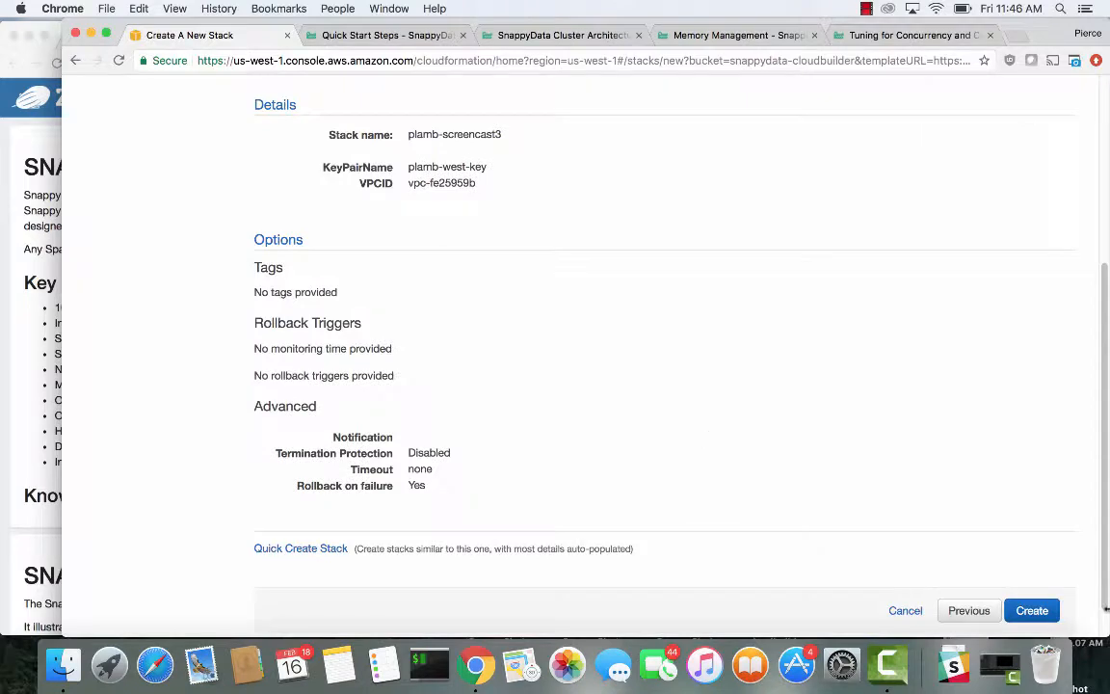
{"action": "left_click", "coordinate": [1046, 609]}
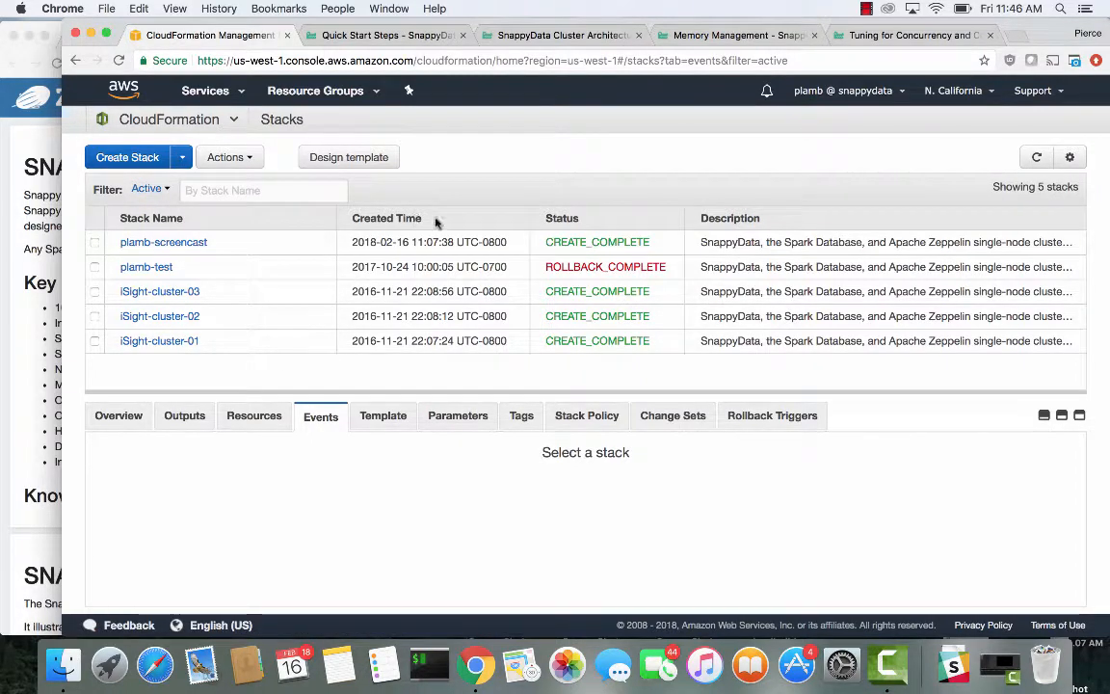
Refresh the stack list and select the new -screencast3 stack to follow its creation events
{"action": "left_click", "coordinate": [1037, 161]}
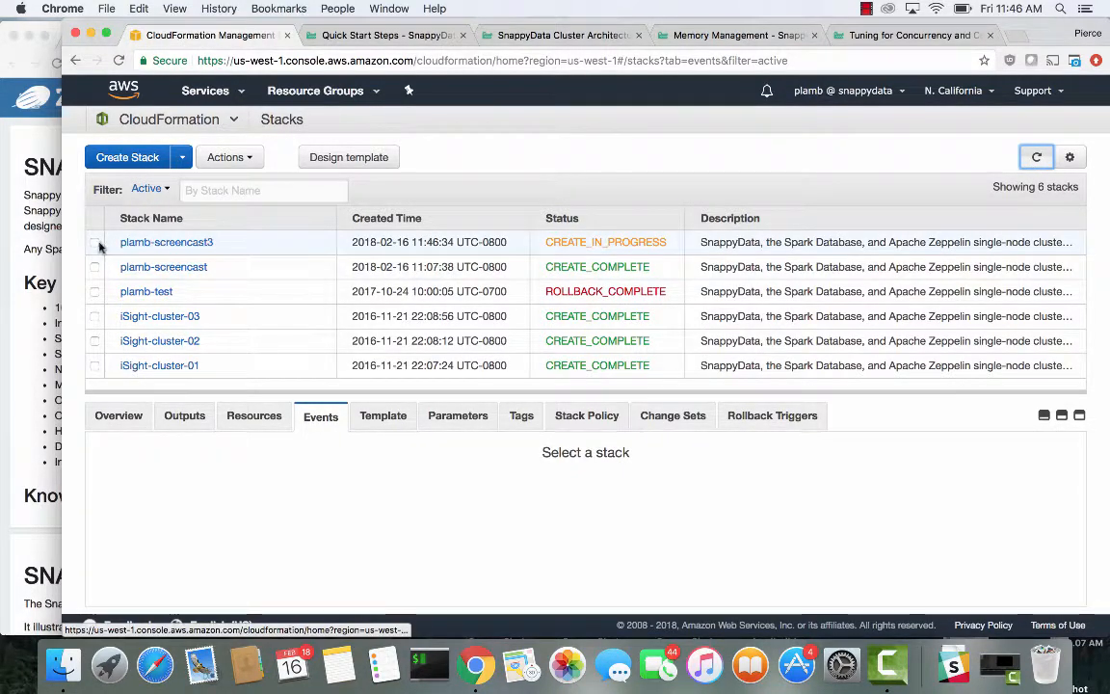
{"action": "left_click", "coordinate": [94, 244]}
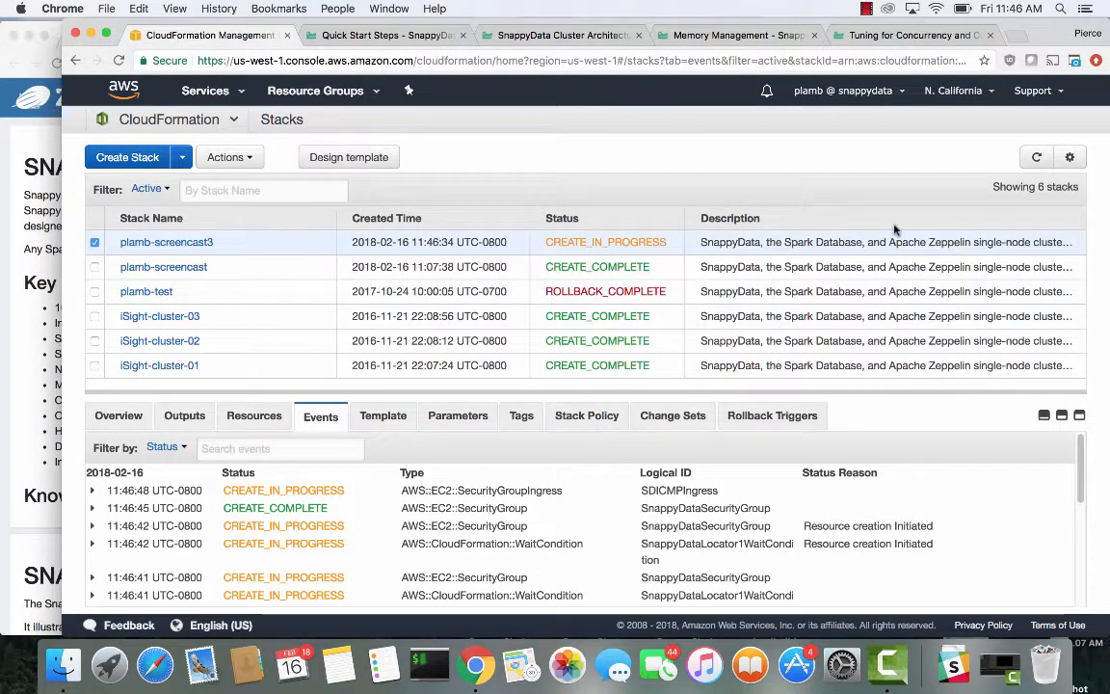
{"action": "left_click", "coordinate": [1037, 157]}
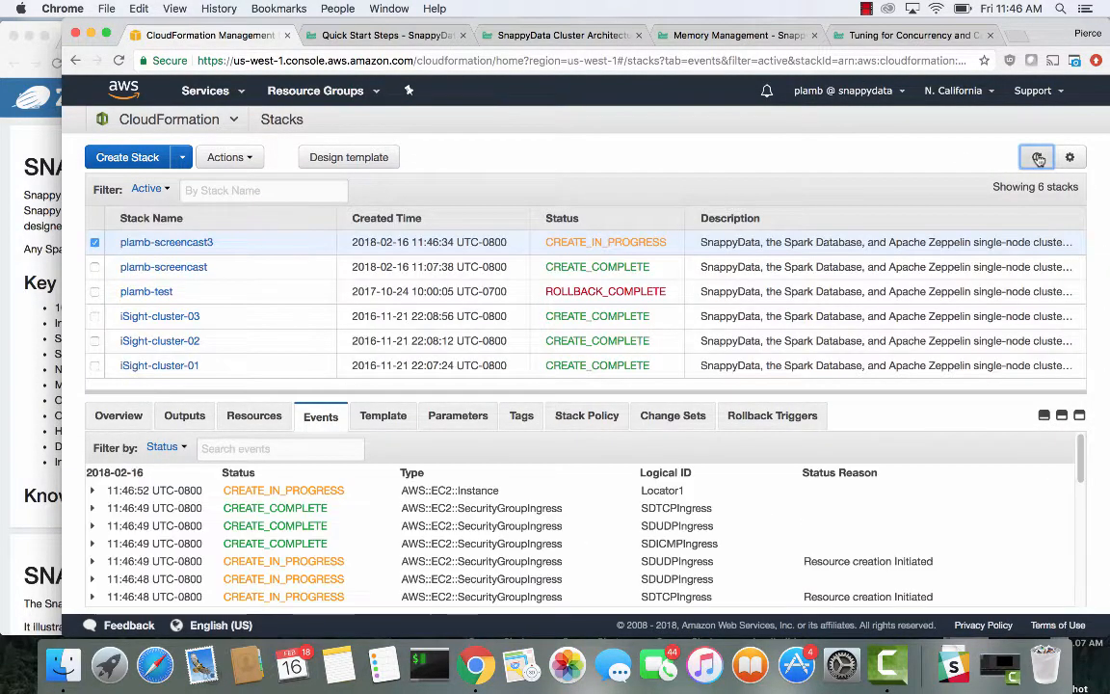
{"action": "left_click", "coordinate": [1038, 158]}
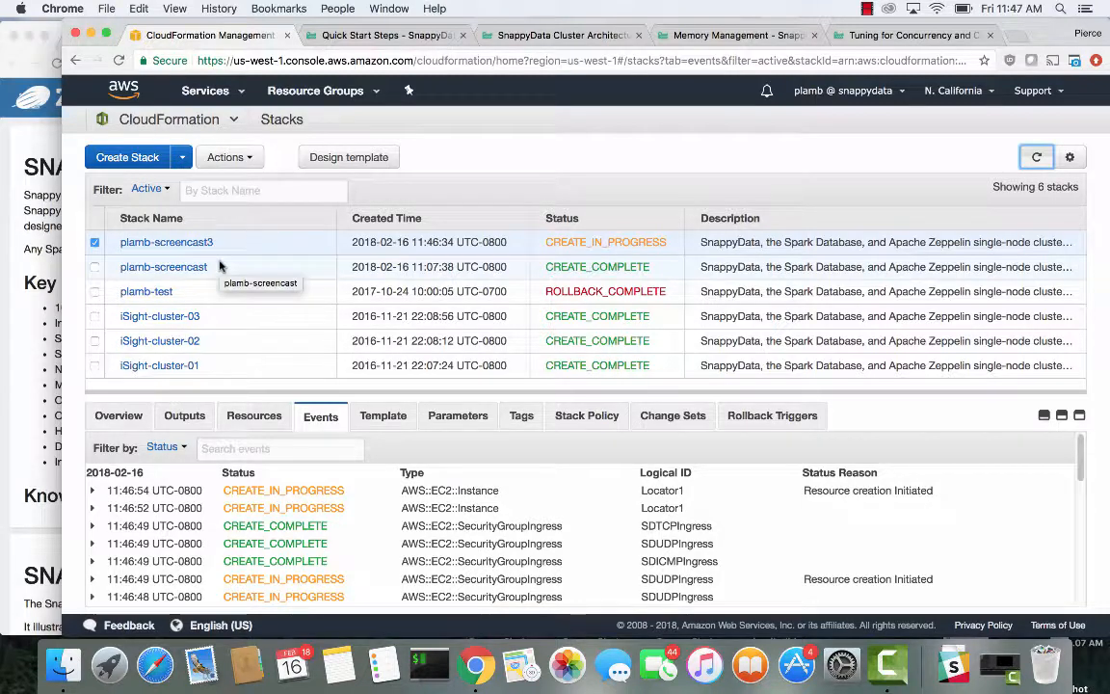
Select the earlier completed -screencast stack and open its ApacheZeppelinURL output in the browser
{"action": "left_click_drag", "start_coordinate": [220, 266], "coordinate": [117, 270]}
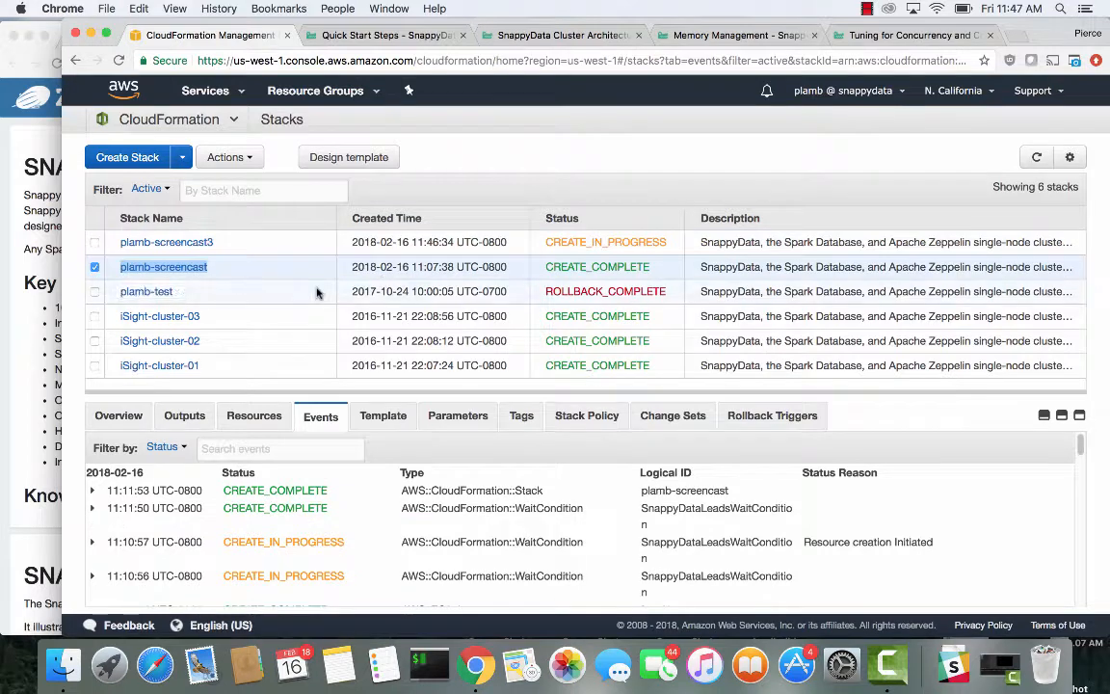
{"action": "left_click", "coordinate": [26, 154]}
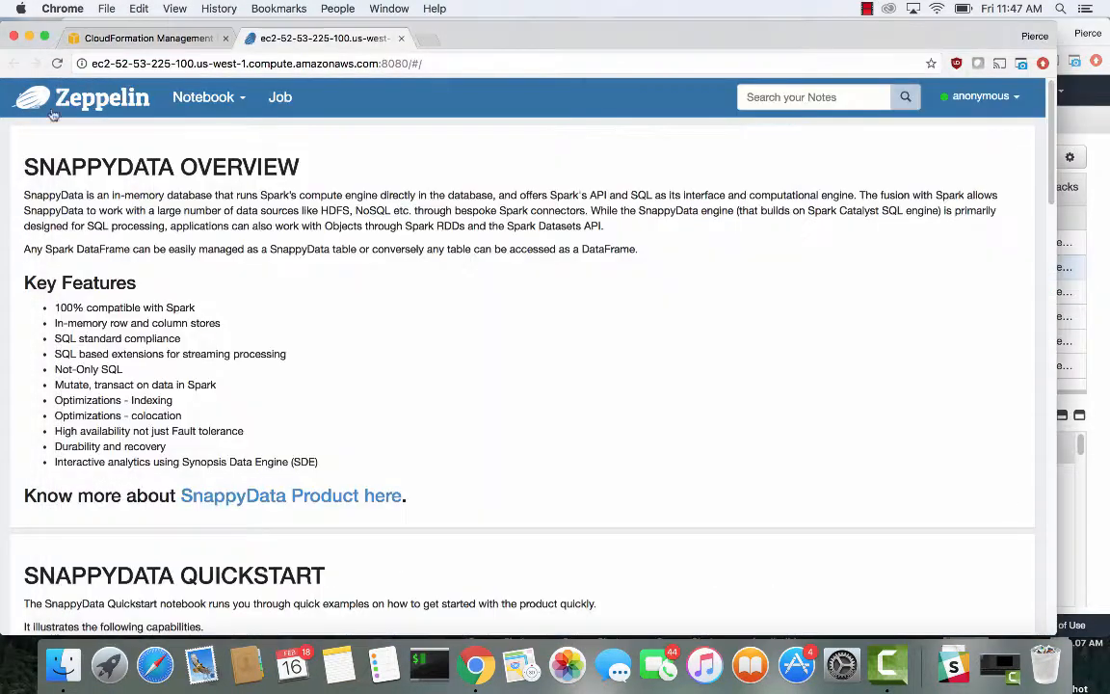
{"action": "left_click", "coordinate": [116, 40]}
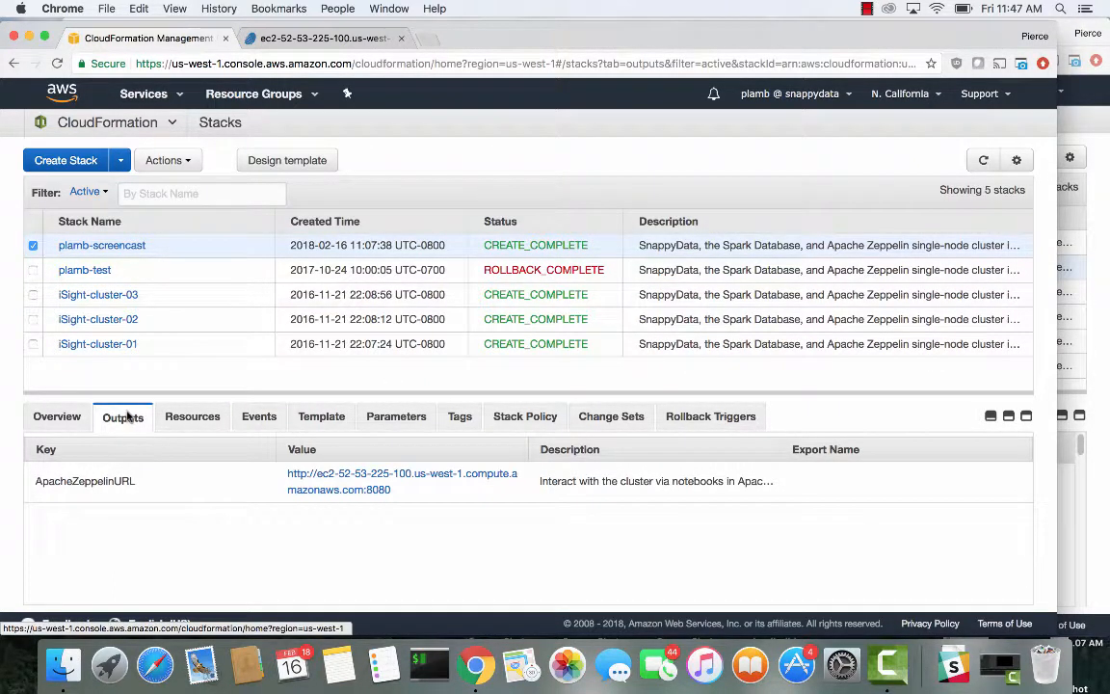
{"action": "left_click_drag", "start_coordinate": [35, 480], "coordinate": [421, 487]}
{"action": "left_click", "coordinate": [434, 500]}
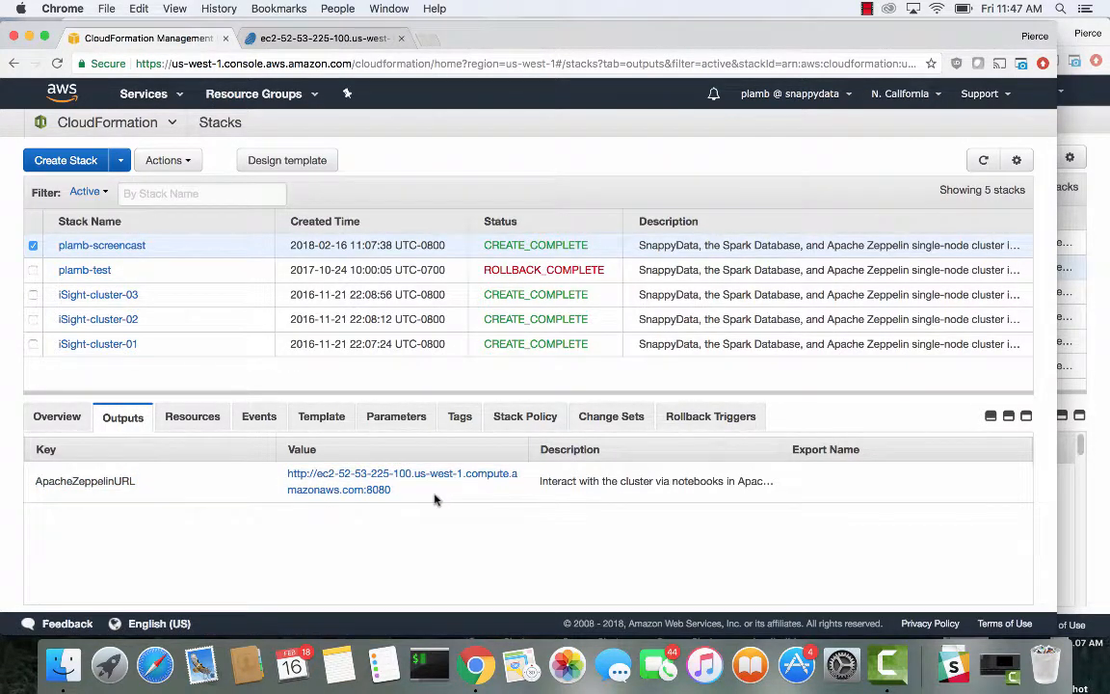
{"action": "left_click", "coordinate": [318, 474]}
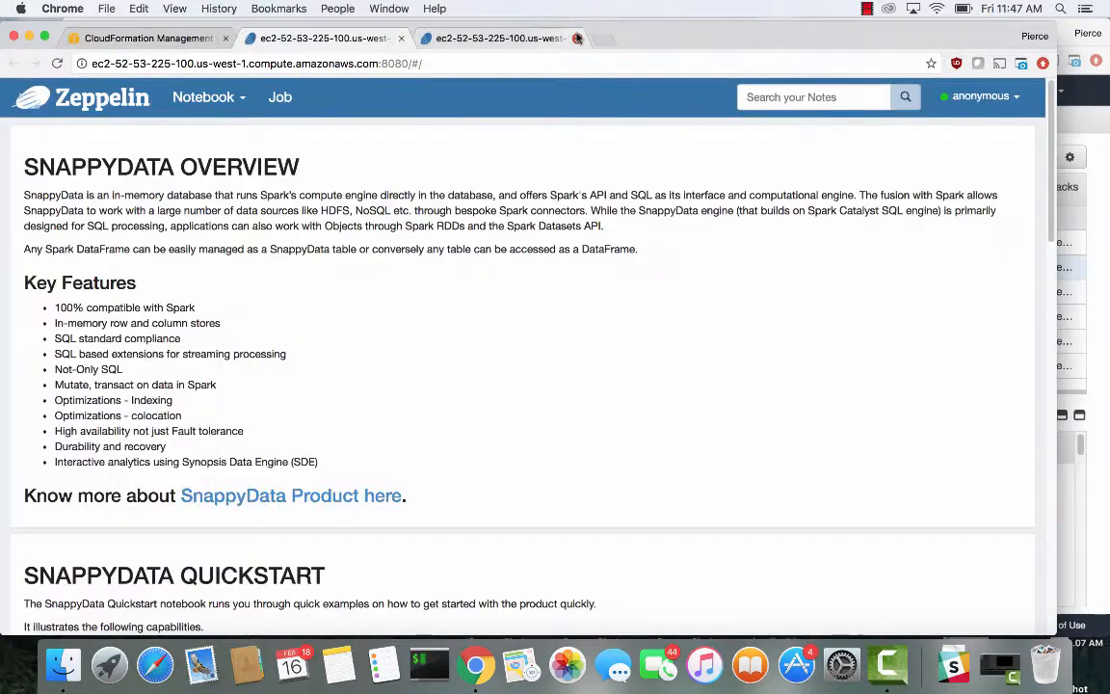
{"action": "left_click", "coordinate": [576, 39]}
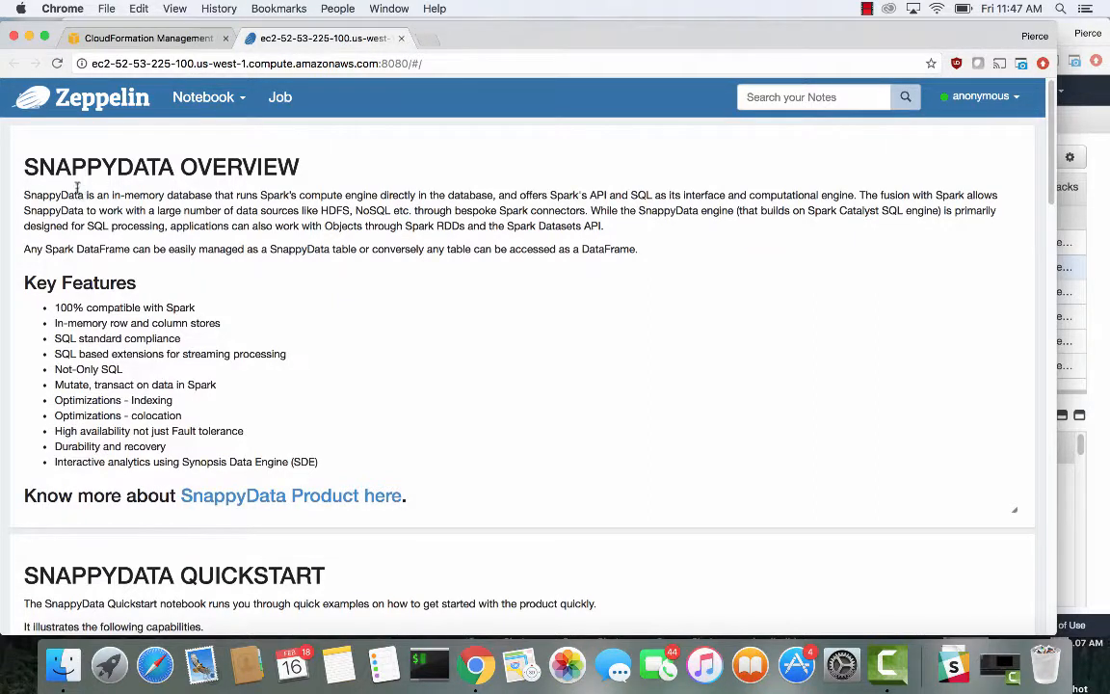
Open the SnappyData Quickstart Notebook from the Zeppelin home page in a new tab
{"action": "left_click_drag", "start_coordinate": [77, 188], "coordinate": [354, 463]}
{"action": "left_click", "coordinate": [493, 317]}
{"action": "scroll", "coordinate": [360, 318], "scroll_direction": "down", "scroll_amount": 5}
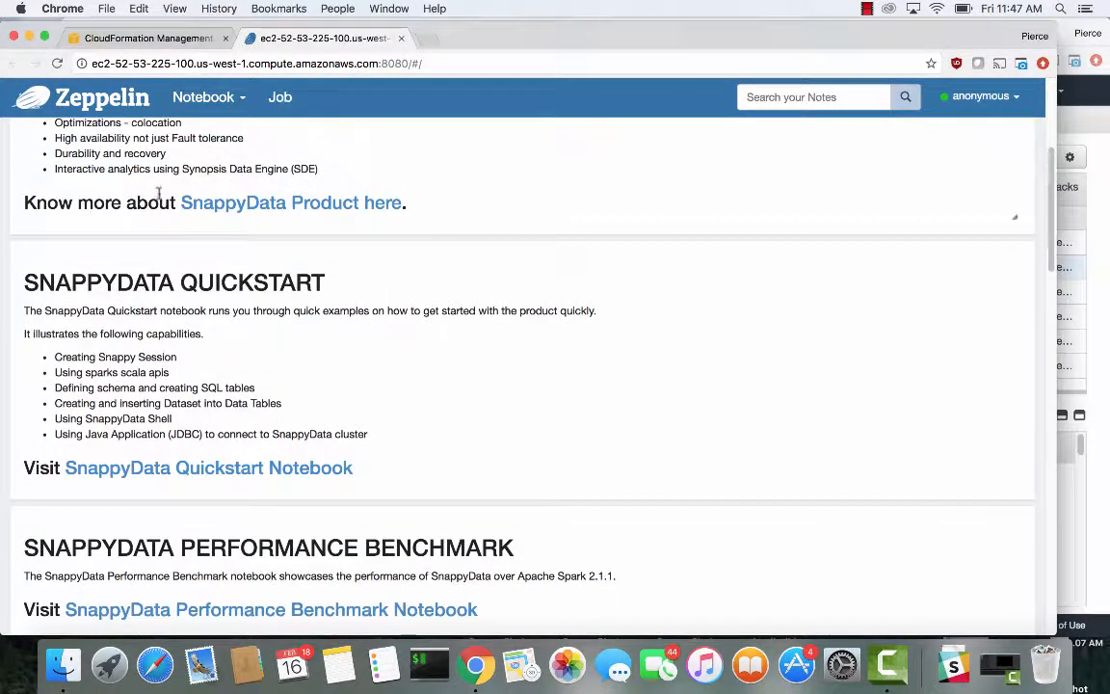
{"action": "right_click", "coordinate": [111, 468]}
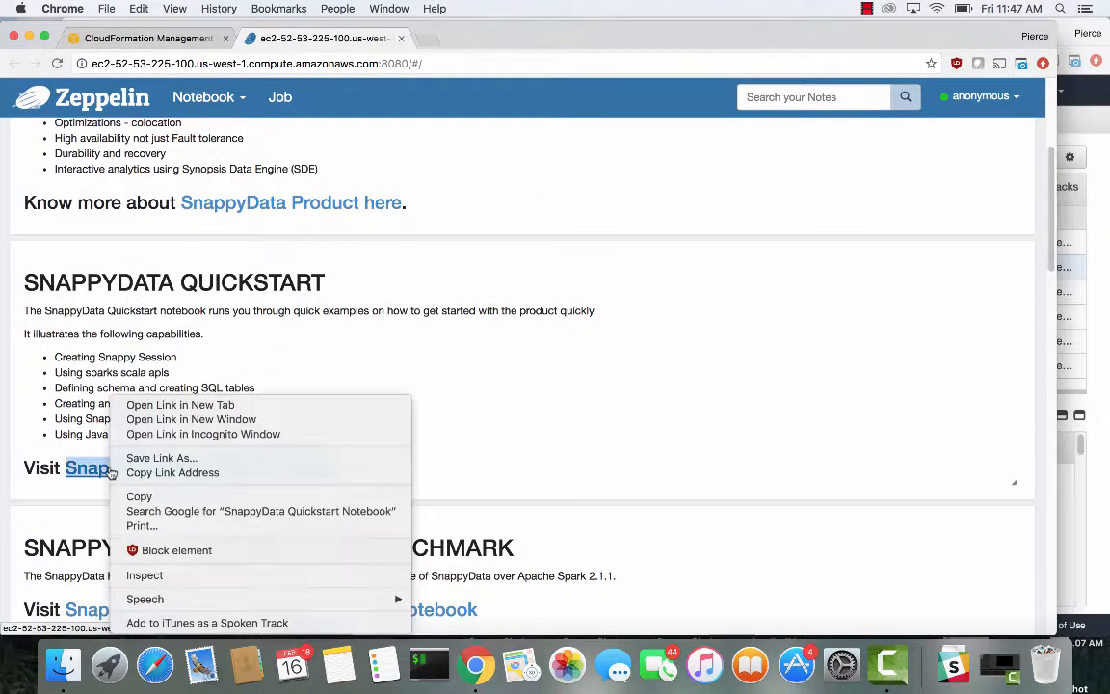
{"action": "left_click", "coordinate": [159, 405]}
{"action": "left_click", "coordinate": [488, 38]}
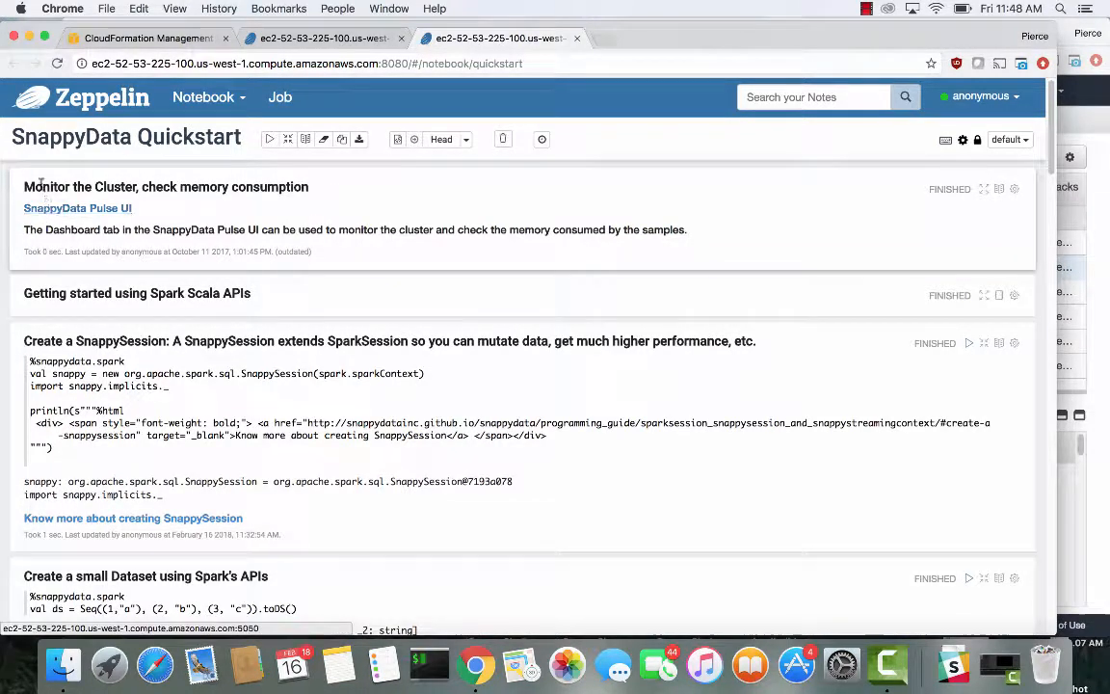
Open the SnappyData Pulse UI link from the Quickstart notebook in a new tab
{"action": "left_click_drag", "start_coordinate": [20, 187], "coordinate": [322, 216]}
{"action": "left_click", "coordinate": [322, 216]}
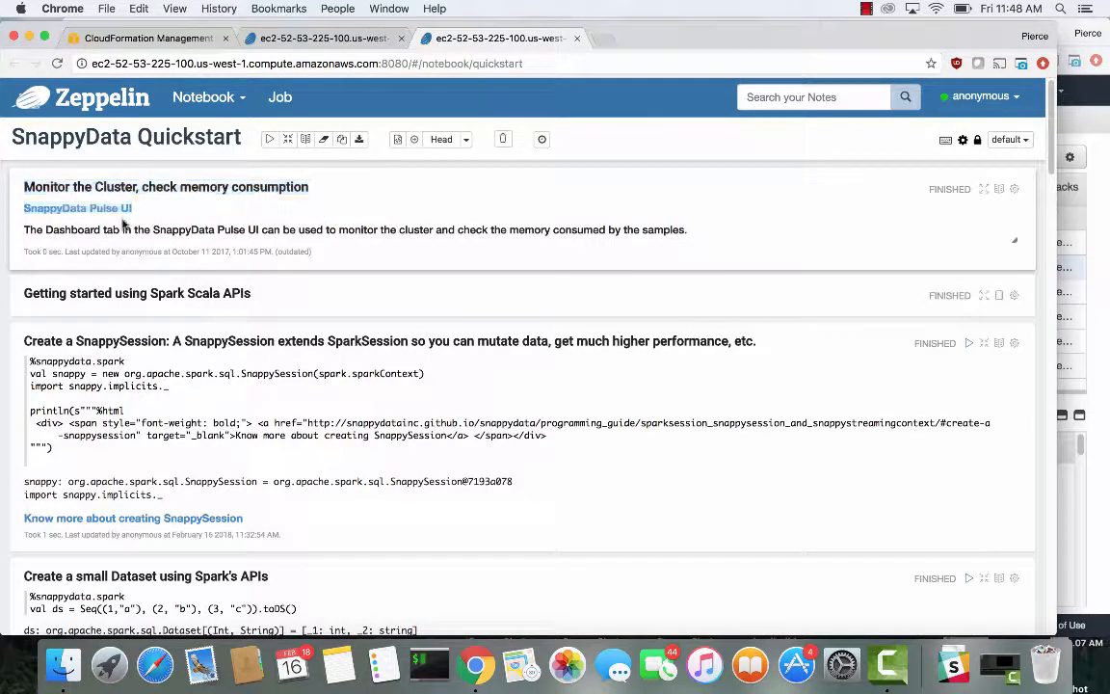
{"action": "right_click", "coordinate": [51, 212]}
{"action": "left_click", "coordinate": [57, 214]}
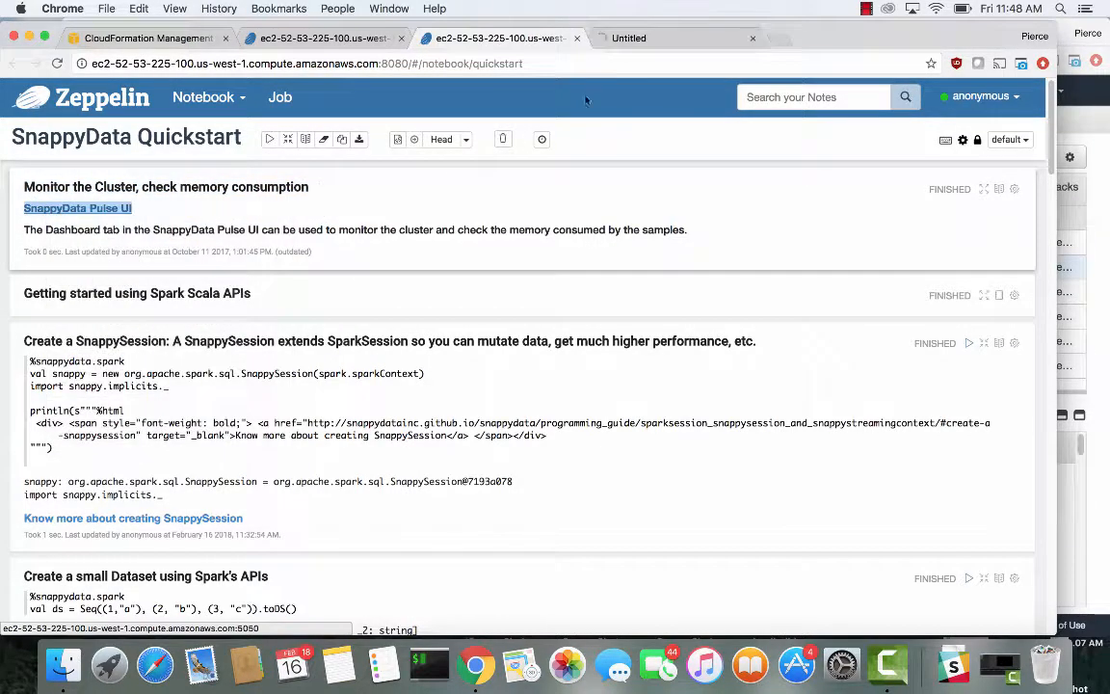
{"action": "left_click", "coordinate": [676, 38]}
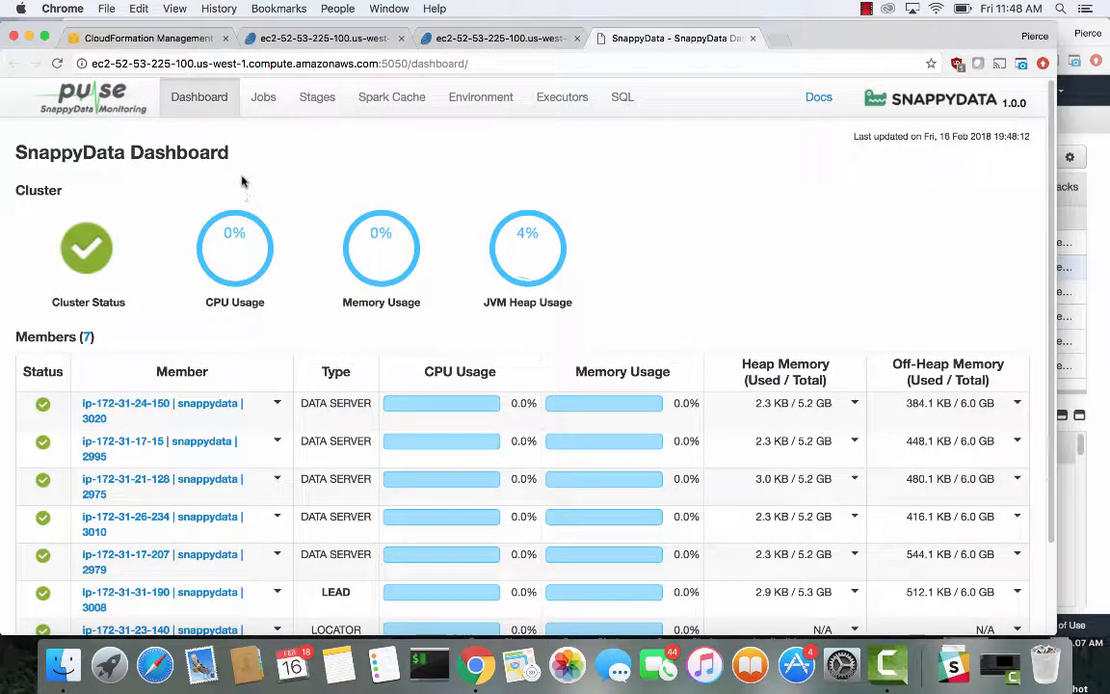
Examine the Pulse dashboard's cluster status gauges and member list
{"action": "left_click_drag", "start_coordinate": [231, 157], "coordinate": [12, 150]}
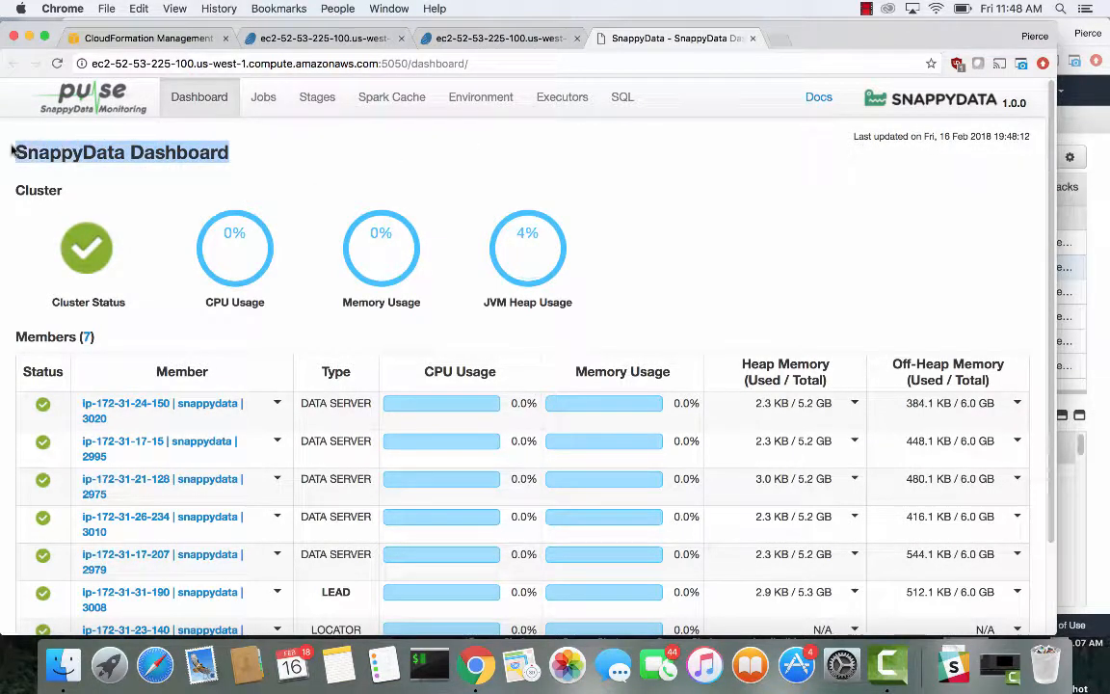
{"action": "left_click", "coordinate": [160, 127]}
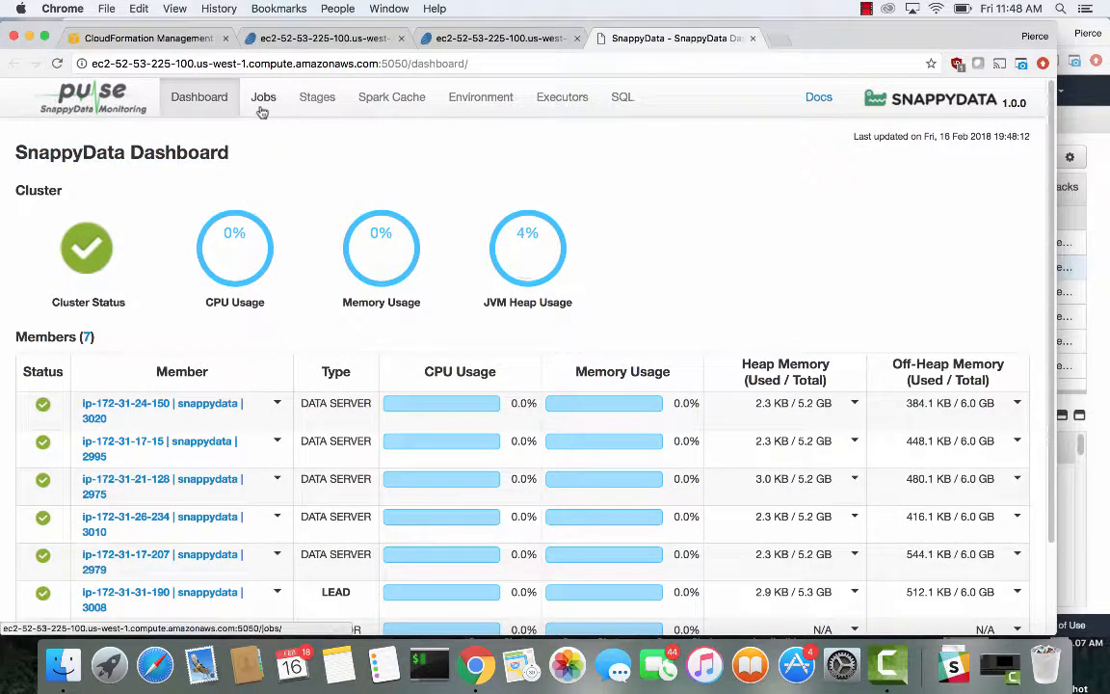
{"action": "scroll", "coordinate": [756, 220], "scroll_direction": "down", "scroll_amount": 2}
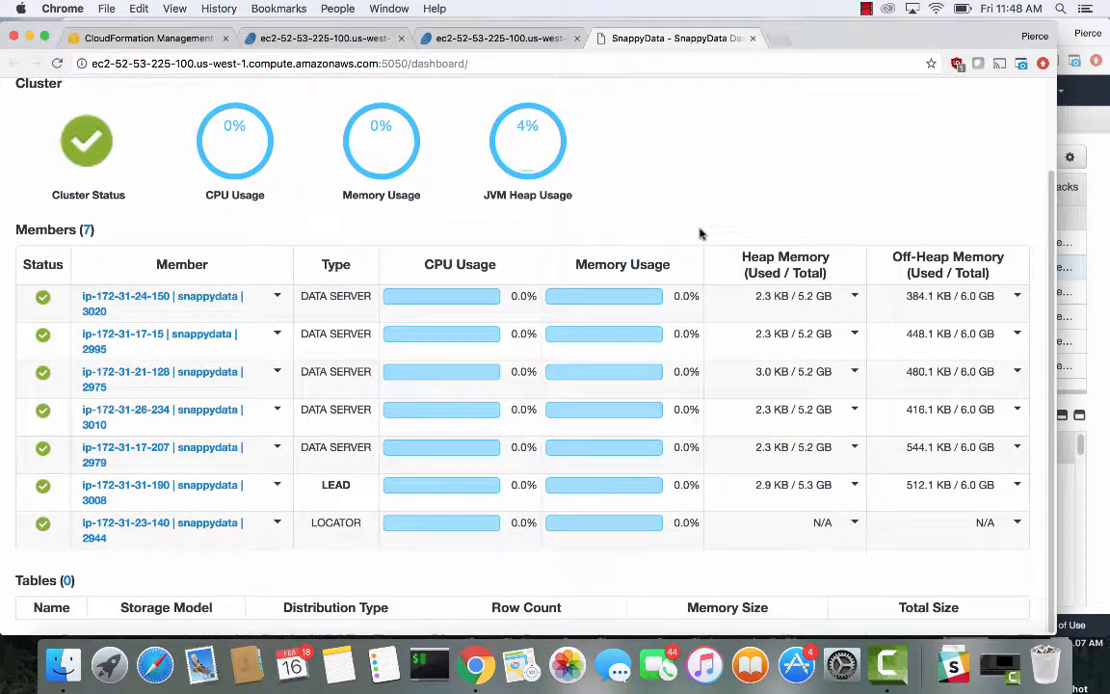
{"action": "scroll", "coordinate": [700, 233], "scroll_direction": "up", "scroll_amount": 2}
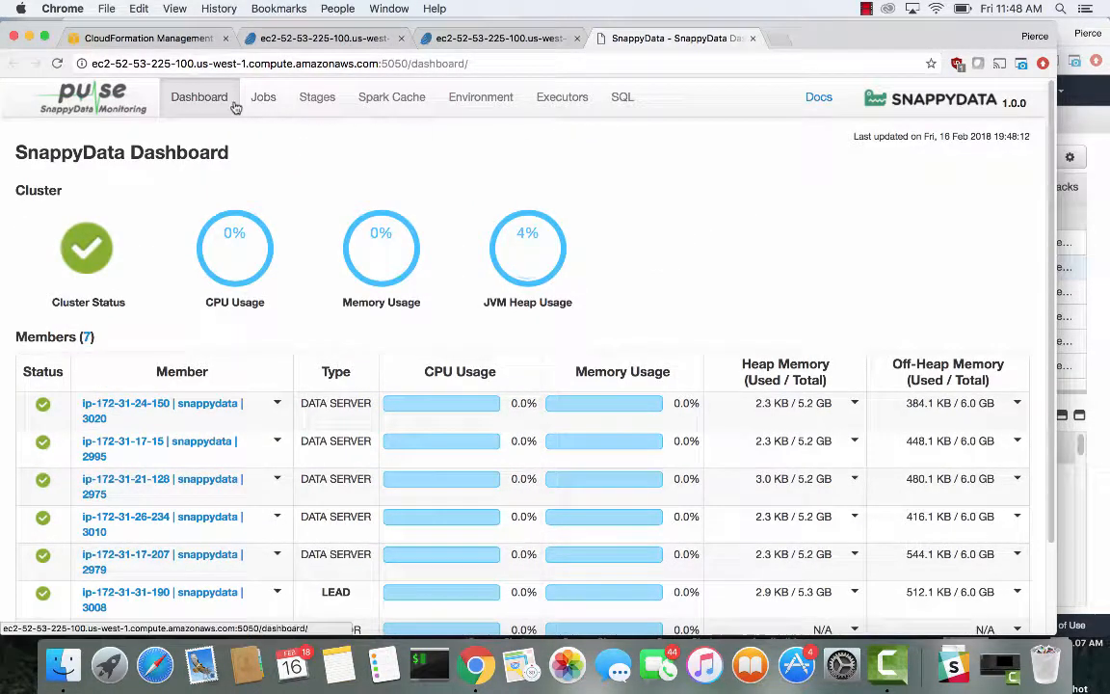
{"action": "scroll", "coordinate": [335, 223], "scroll_direction": "down", "scroll_amount": 2}
{"action": "scroll", "coordinate": [280, 163], "scroll_direction": "up", "scroll_amount": 2}
Browse the Pulse UI's Jobs, Stages, SQL and Environment pages and return to the Quickstart notebook tab
{"action": "left_click", "coordinate": [264, 99]}
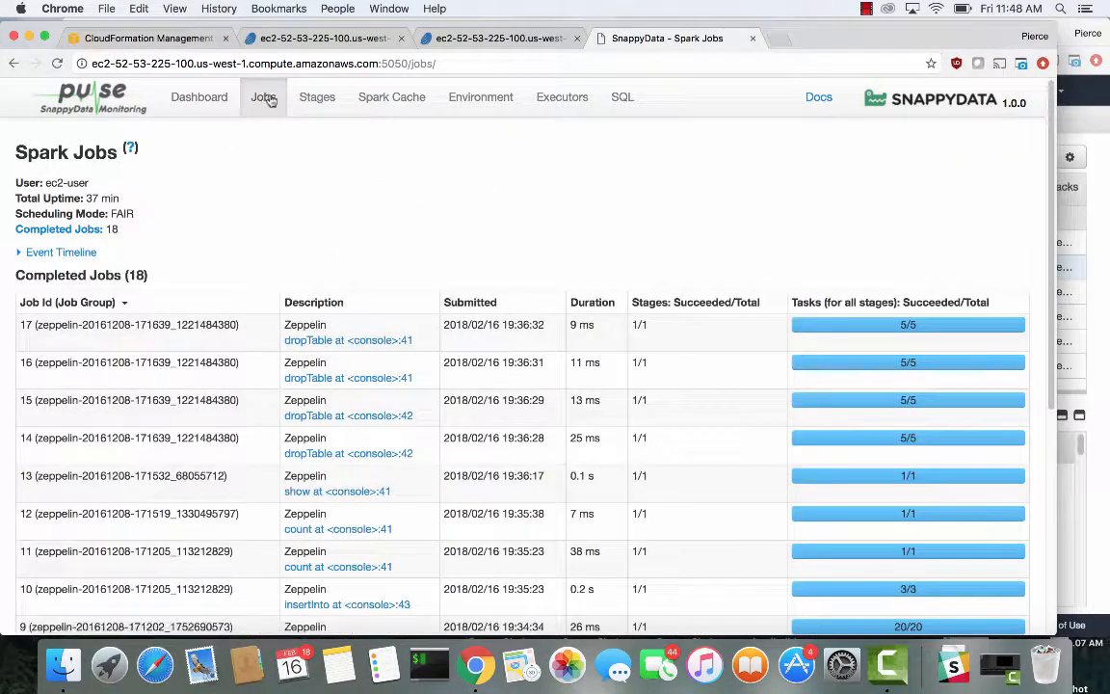
{"action": "left_click", "coordinate": [317, 99]}
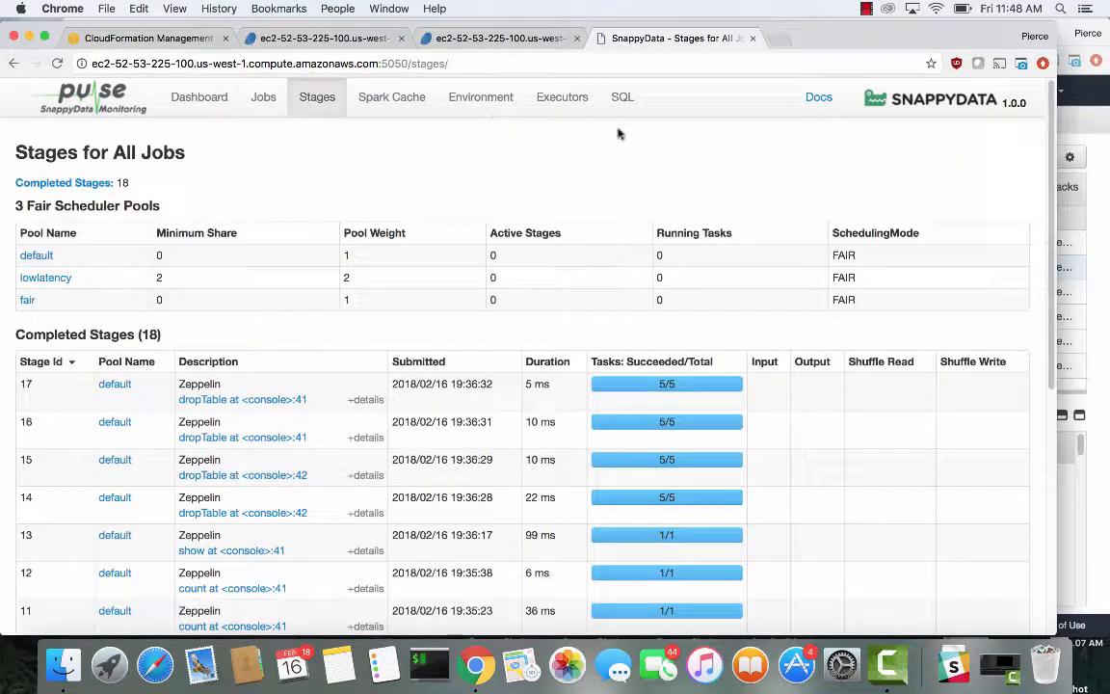
{"action": "left_click", "coordinate": [629, 98]}
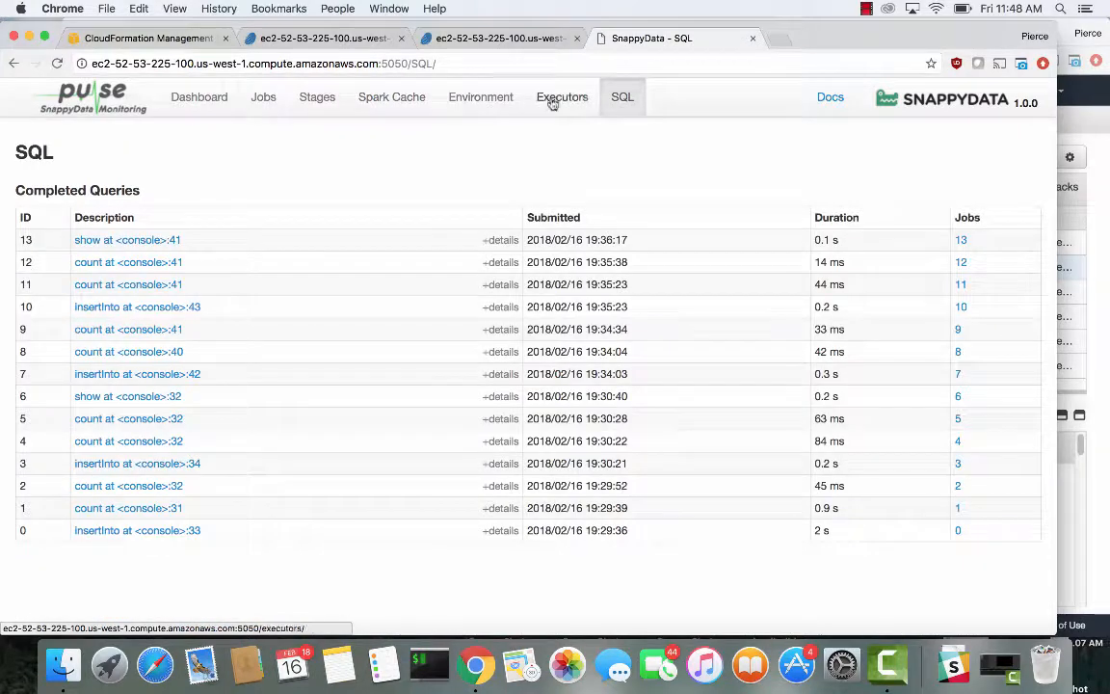
{"action": "left_click", "coordinate": [471, 102]}
{"action": "scroll", "coordinate": [220, 349], "scroll_direction": "down", "scroll_amount": 5}
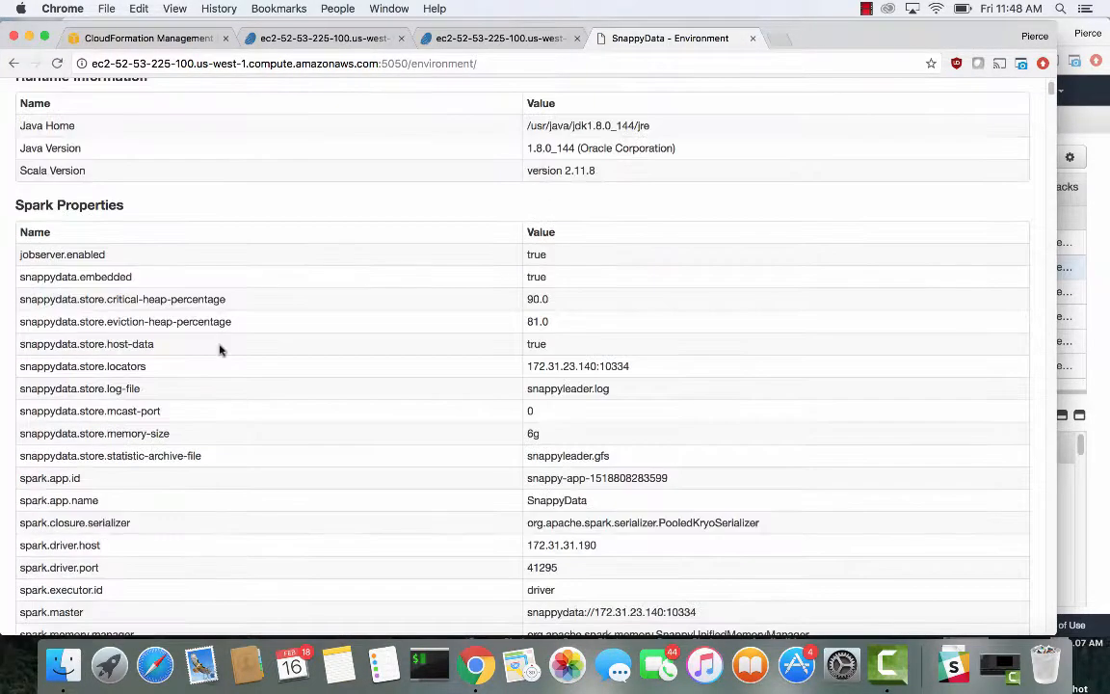
{"action": "scroll", "coordinate": [220, 351], "scroll_direction": "up", "scroll_amount": 5}
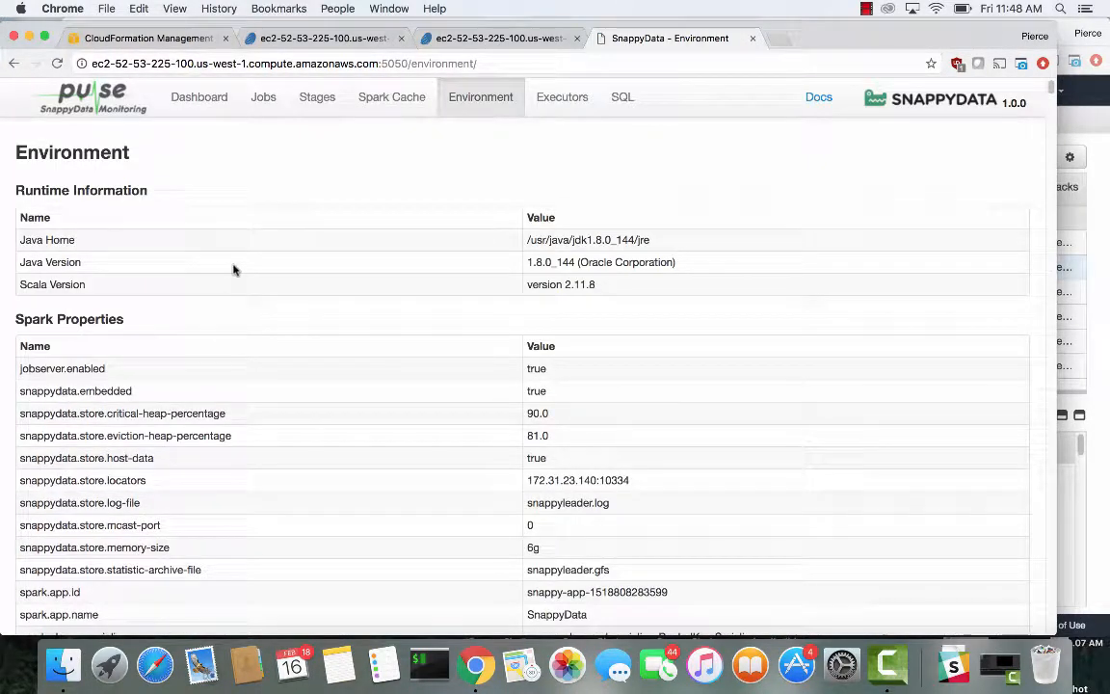
{"action": "left_click", "coordinate": [307, 38]}
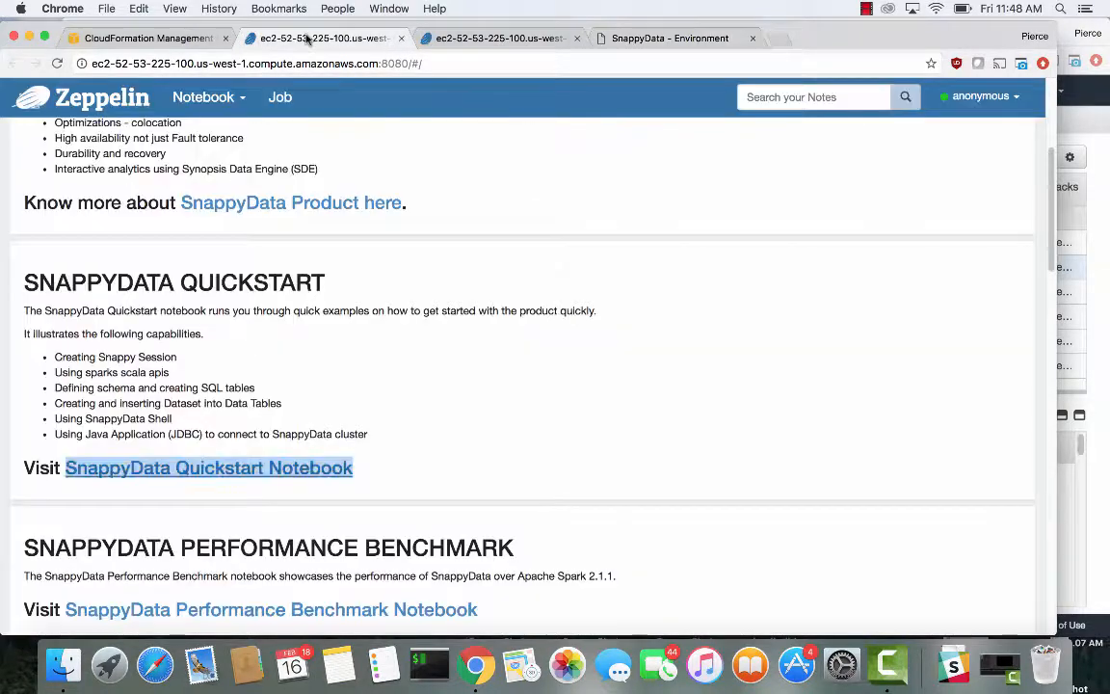
{"action": "left_click", "coordinate": [420, 36]}
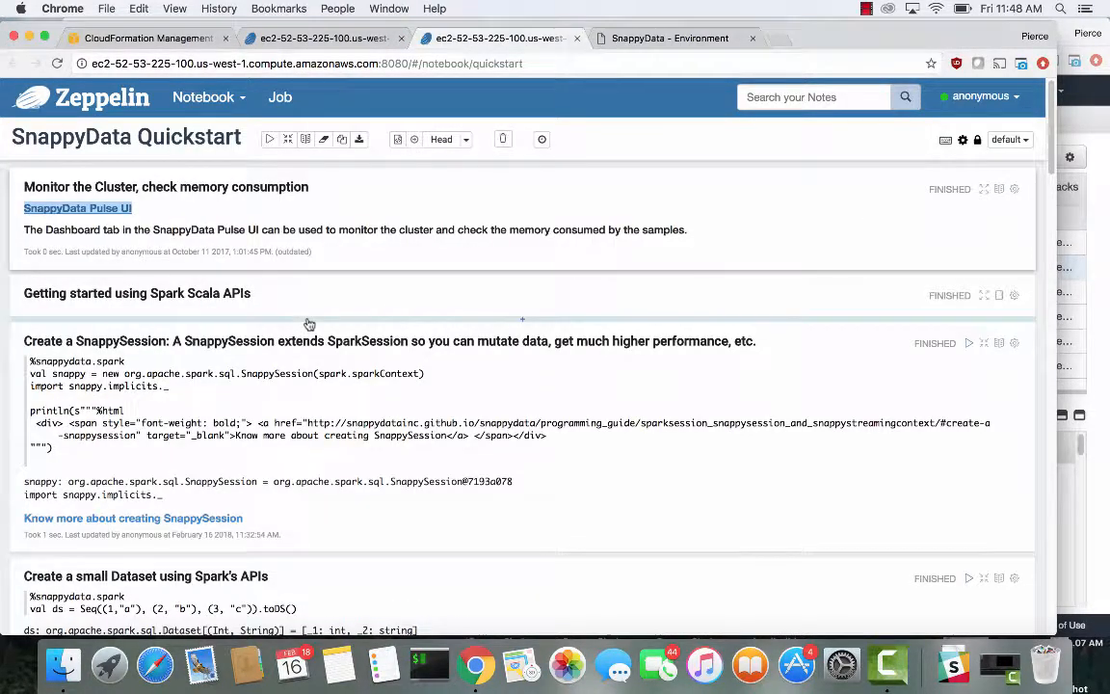
Hide and then show again the code editor of the Create a SnappySession paragraph in the Quickstart notebook
{"action": "scroll", "coordinate": [256, 294], "scroll_direction": "down", "scroll_amount": 2}
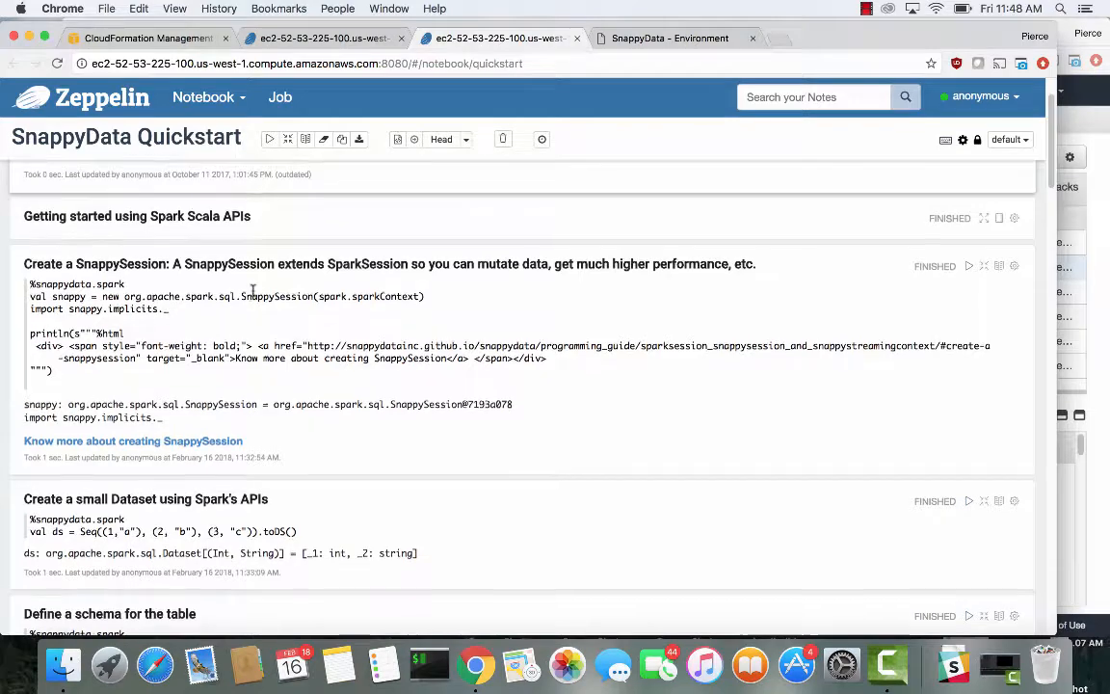
{"action": "scroll", "coordinate": [253, 294], "scroll_direction": "up", "scroll_amount": 2}
{"action": "scroll", "coordinate": [255, 296], "scroll_direction": "down", "scroll_amount": 1}
{"action": "scroll", "coordinate": [254, 296], "scroll_direction": "up", "scroll_amount": 1}
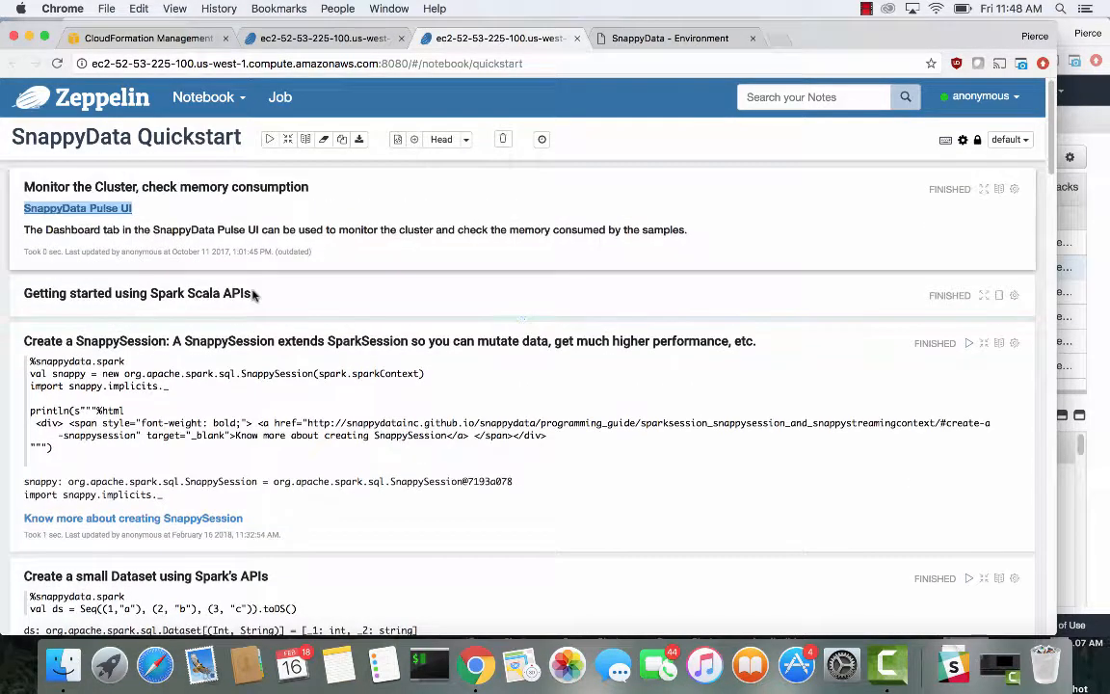
{"action": "scroll", "coordinate": [253, 294], "scroll_direction": "down", "scroll_amount": 1}
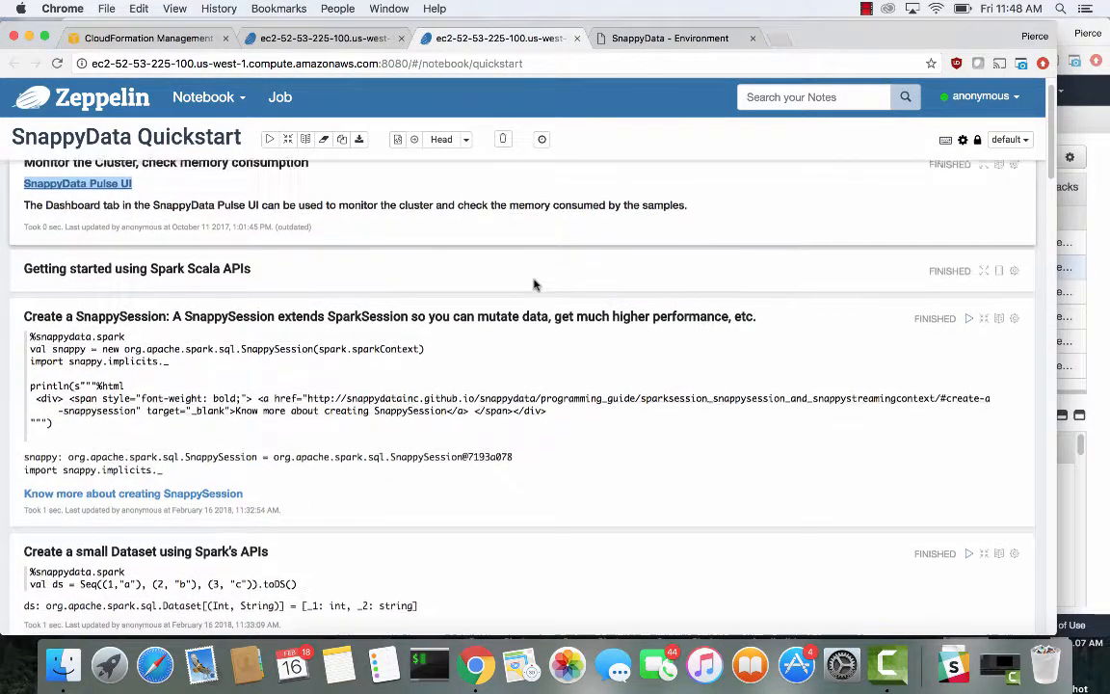
{"action": "scroll", "coordinate": [535, 284], "scroll_direction": "up", "scroll_amount": 1}
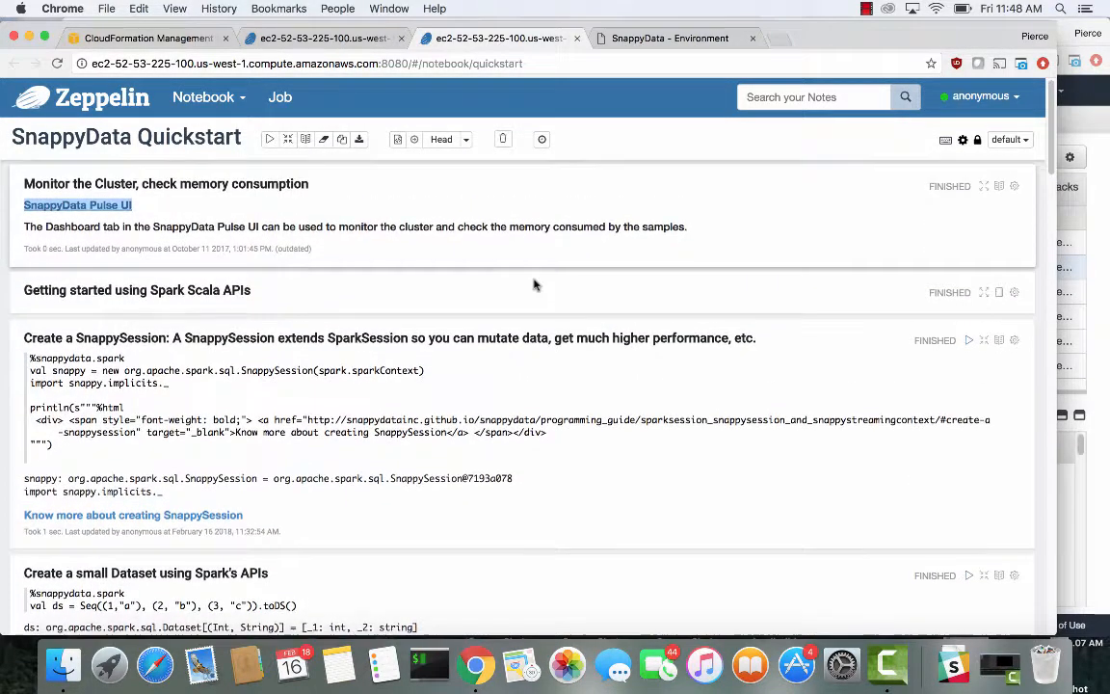
{"action": "left_click", "coordinate": [984, 340]}
{"action": "left_click", "coordinate": [983, 340]}
{"action": "left_click", "coordinate": [984, 340]}
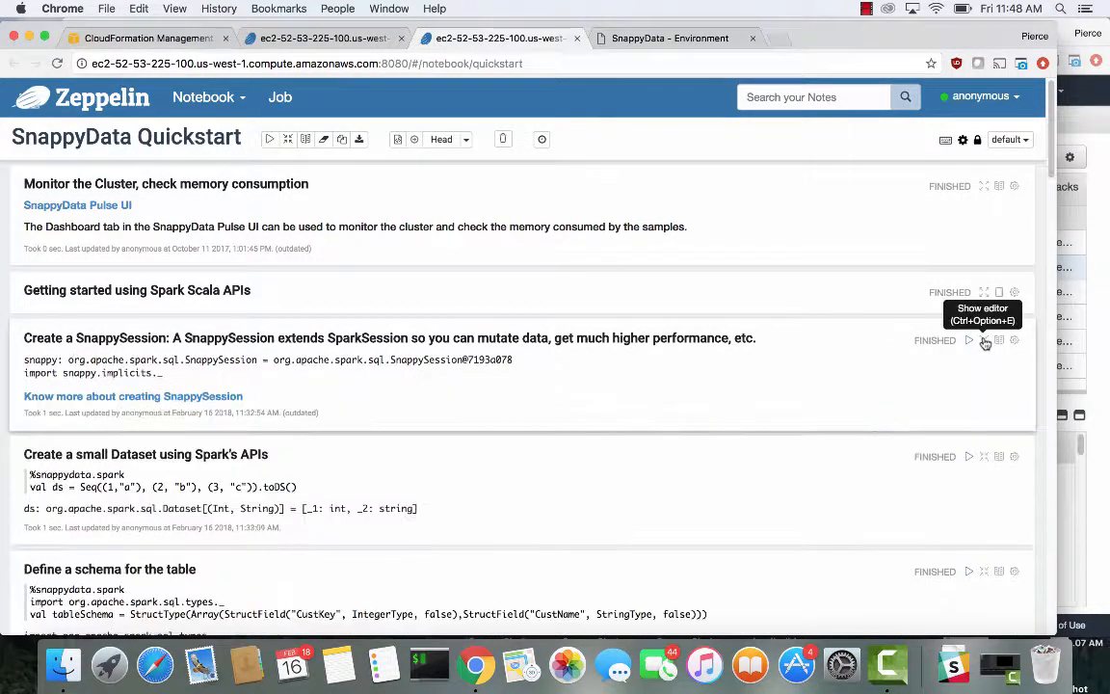
{"action": "left_click", "coordinate": [984, 340]}
{"action": "left_click", "coordinate": [984, 341]}
{"action": "left_click", "coordinate": [984, 340]}
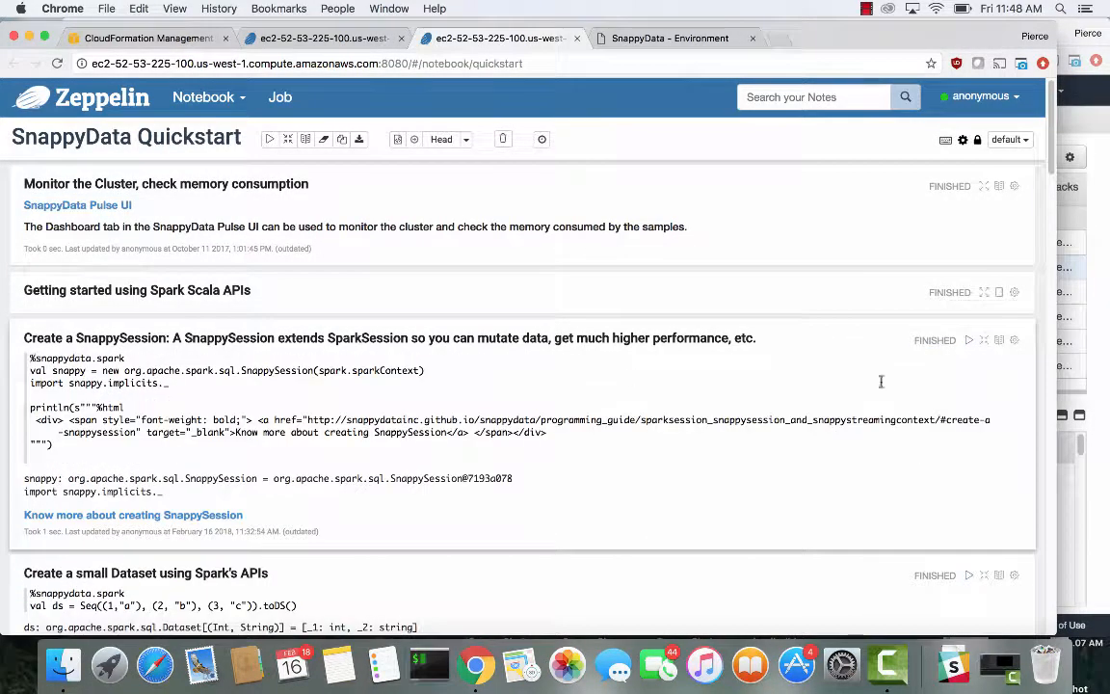
{"action": "left_click", "coordinate": [986, 344]}
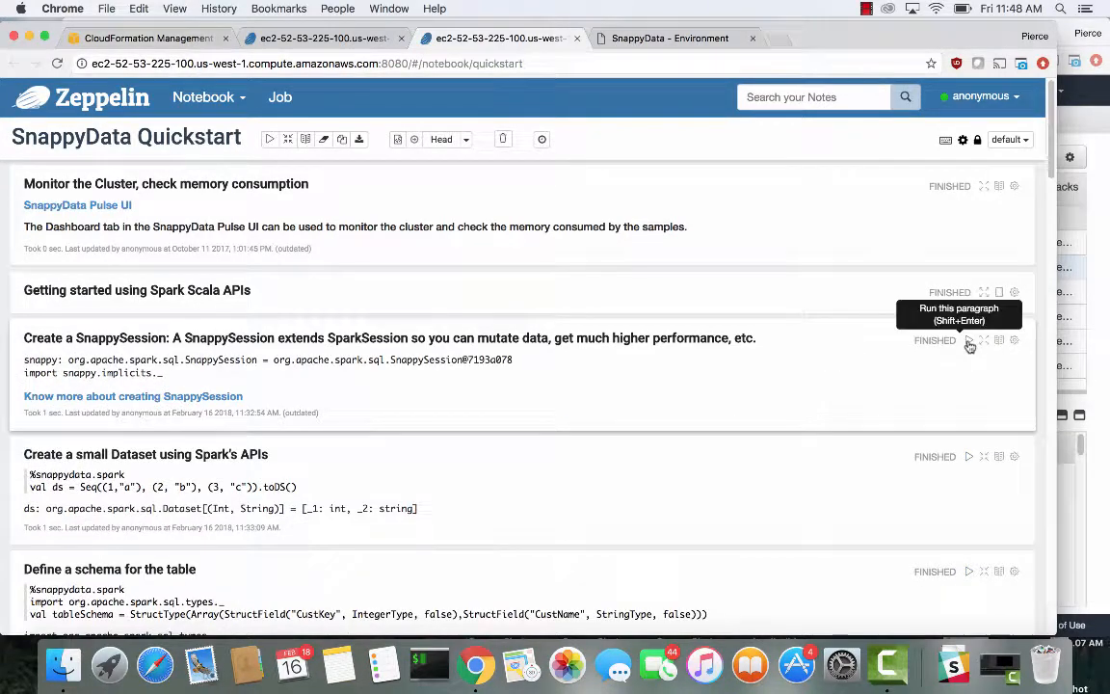
{"action": "left_click", "coordinate": [986, 344]}
{"action": "scroll", "coordinate": [521, 355], "scroll_direction": "down", "scroll_amount": 4}
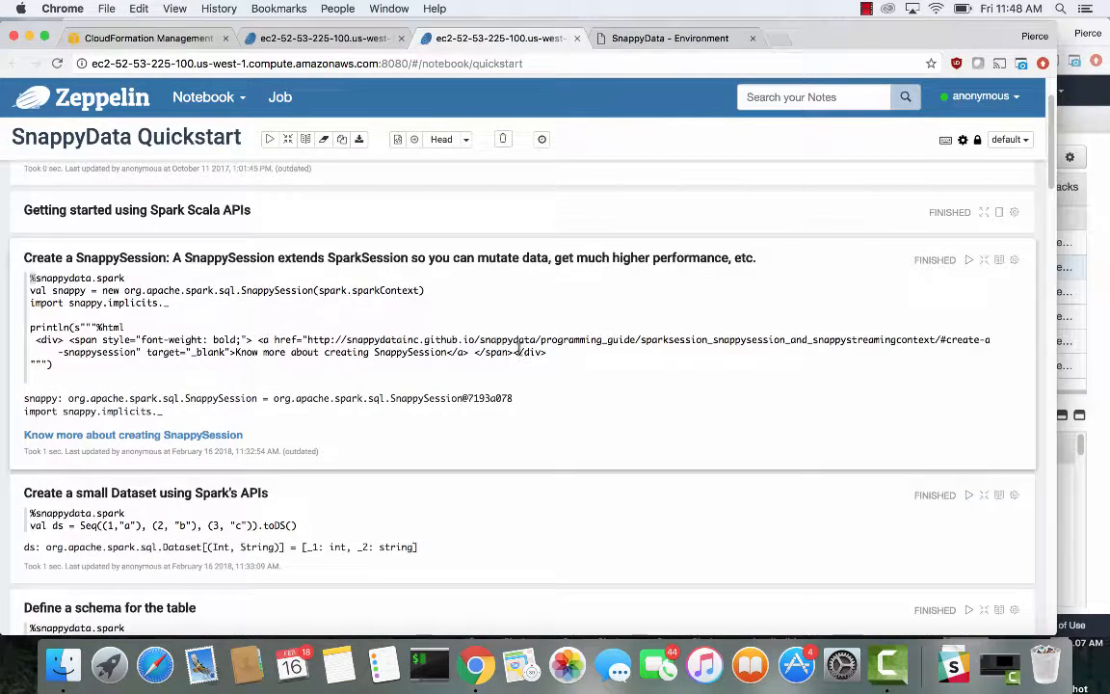
{"action": "scroll", "coordinate": [520, 354], "scroll_direction": "up", "scroll_amount": 5}
Switch to the Zeppelin home tab and open the SnappyData community link at the end of the page
{"action": "key", "text": "super+bracketleft"}
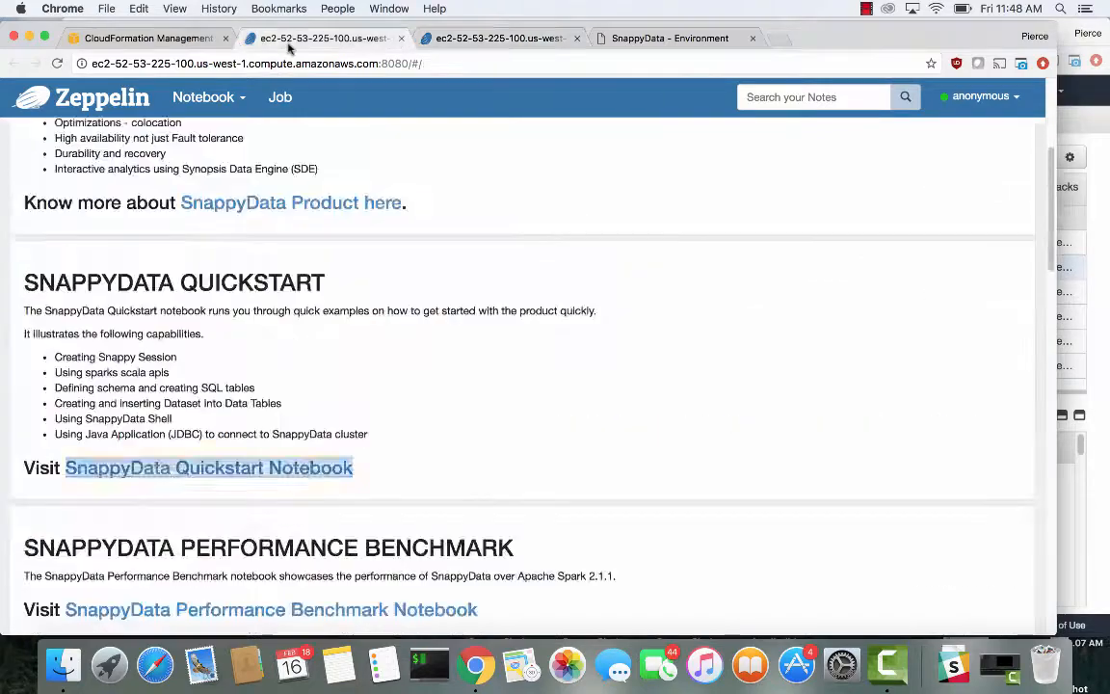
{"action": "scroll", "coordinate": [268, 233], "scroll_direction": "down", "scroll_amount": 10}
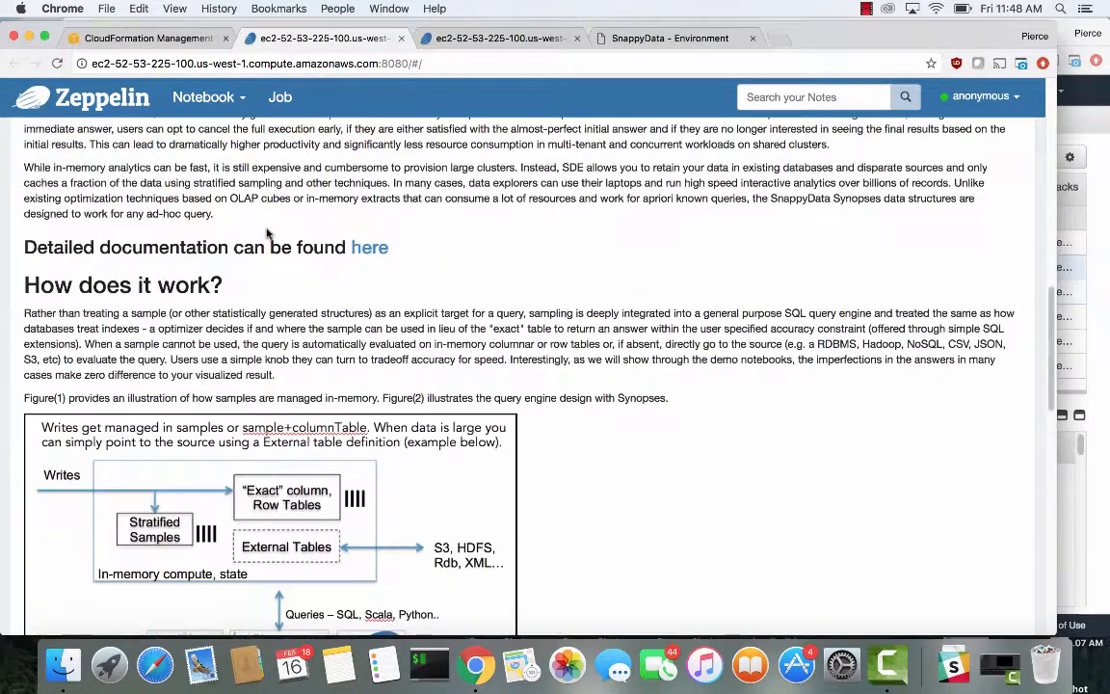
{"action": "scroll", "coordinate": [268, 233], "scroll_direction": "up", "scroll_amount": 10}
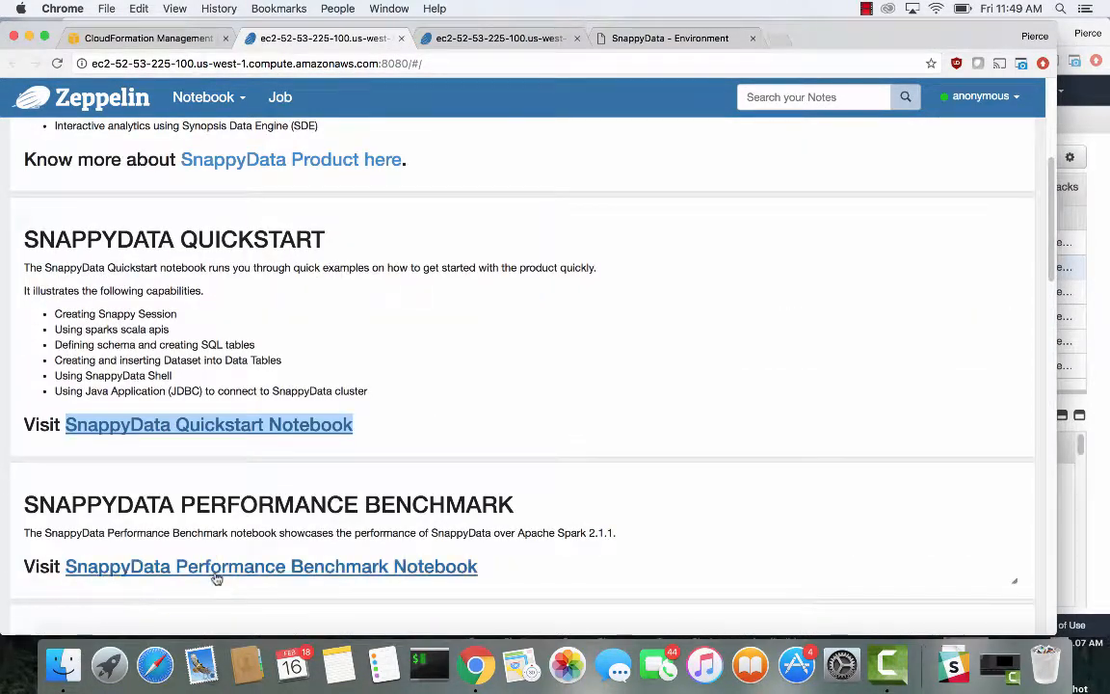
{"action": "scroll", "coordinate": [215, 575], "scroll_direction": "down", "scroll_amount": 15}
{"action": "scroll", "coordinate": [355, 440], "scroll_direction": "down", "scroll_amount": 10}
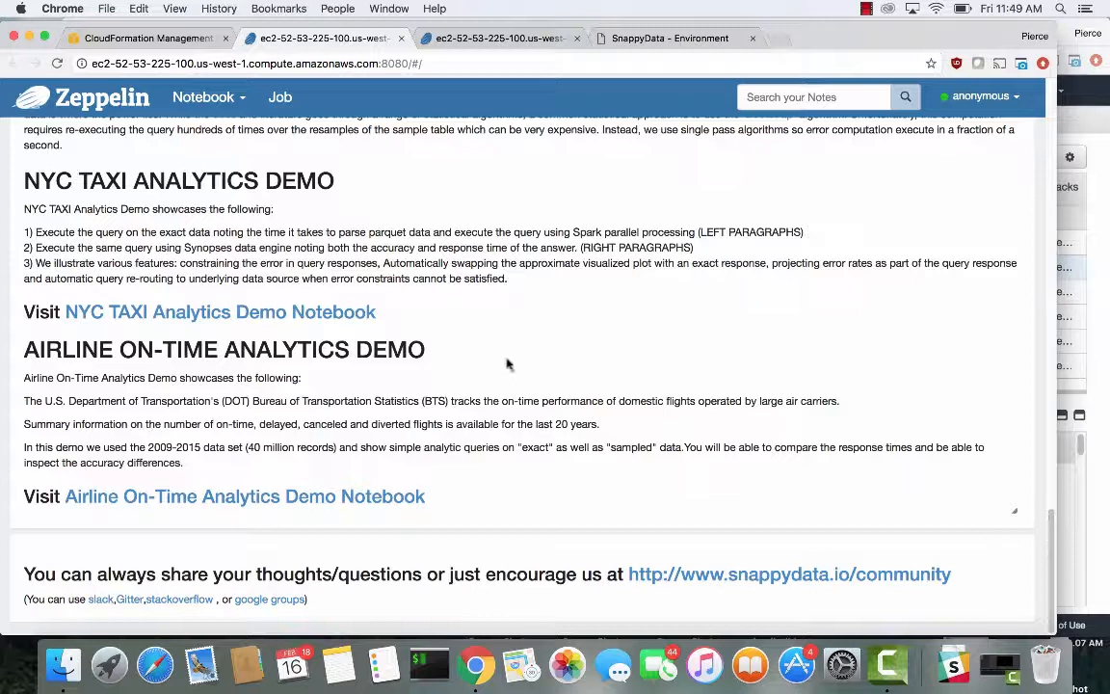
{"action": "left_click_drag", "start_coordinate": [61, 574], "coordinate": [318, 600]}
{"action": "left_click", "coordinate": [733, 575]}
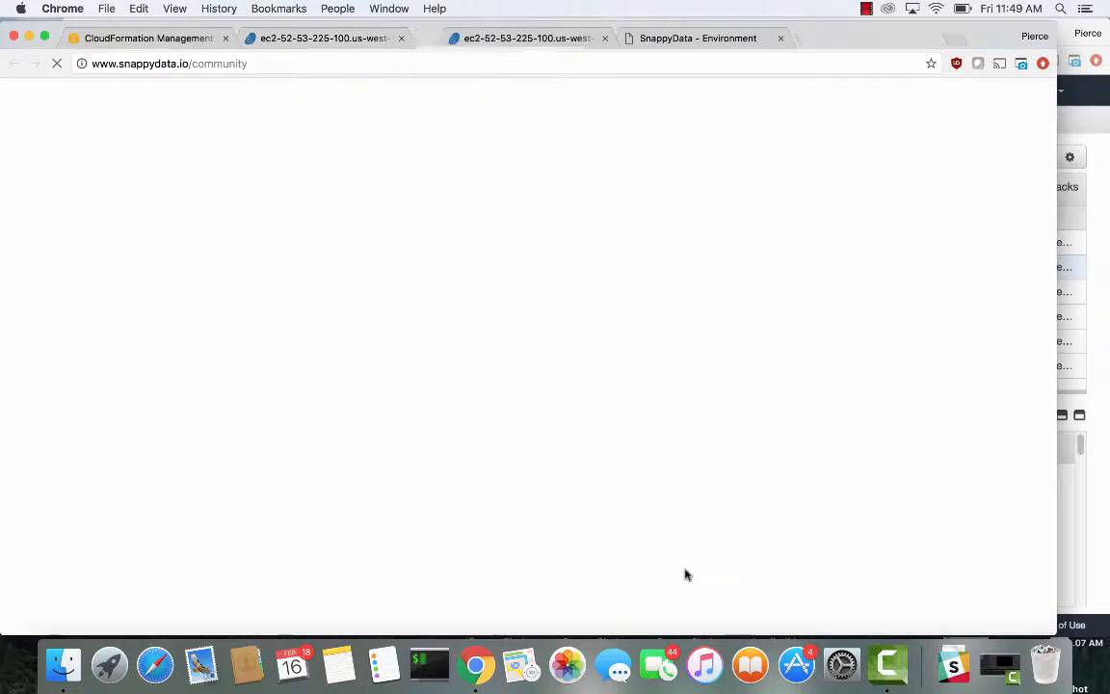